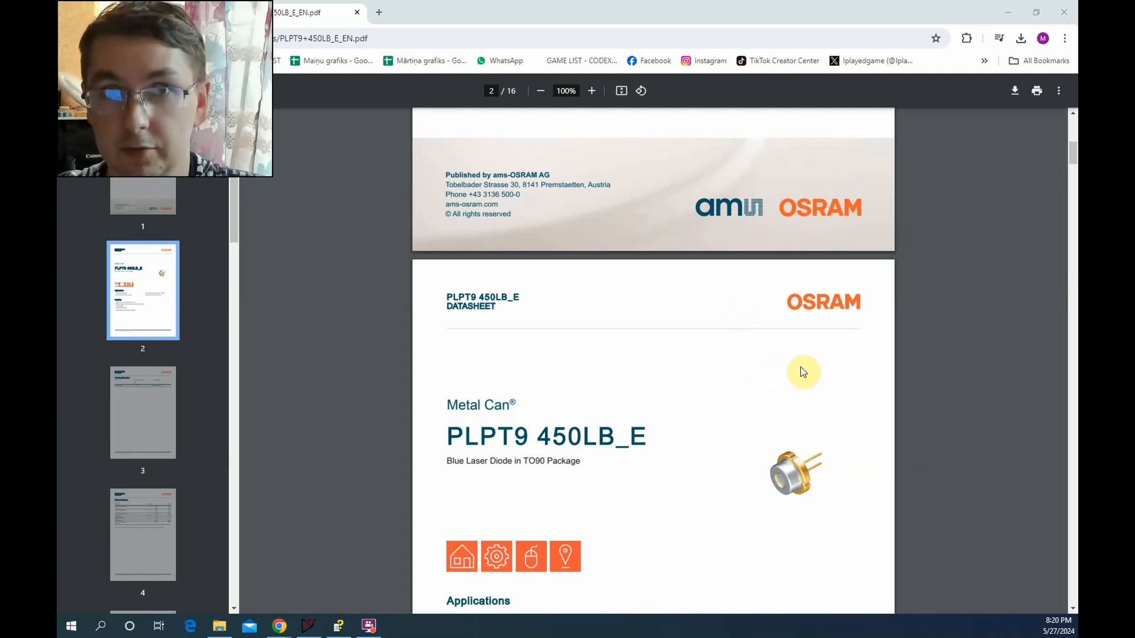
Look through the PLPT9 450LB_E laser diode datasheet, from the features and maximum ratings to the Optical Output Power and Forward Voltage charts
scroll(909, 393, down, 5)
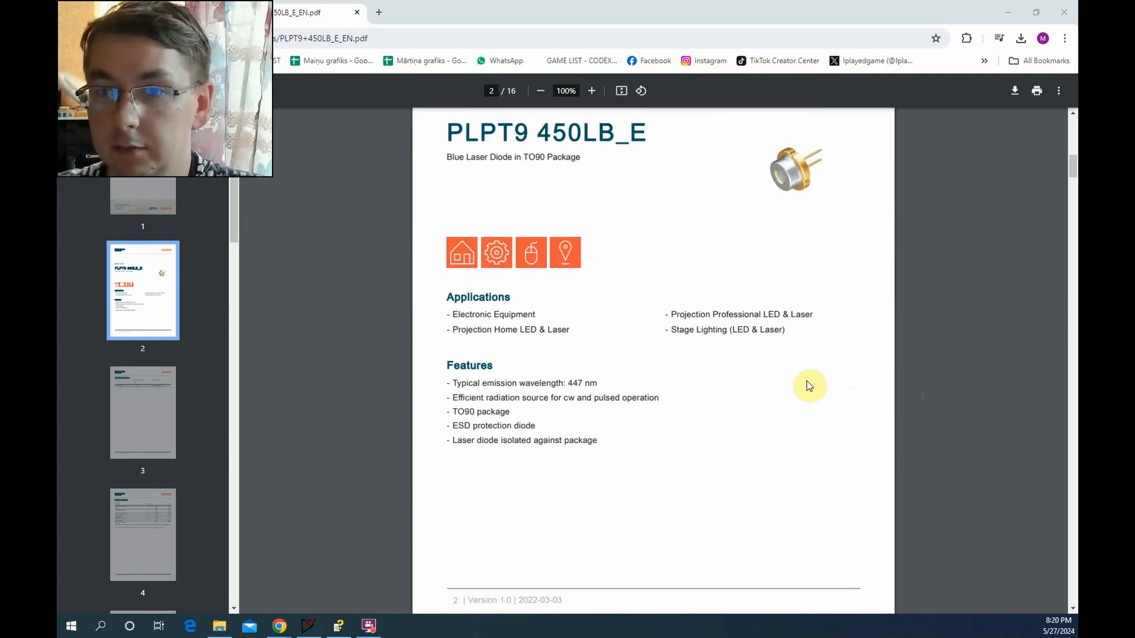
scroll(806, 385, up, 4)
scroll(680, 413, down, 2)
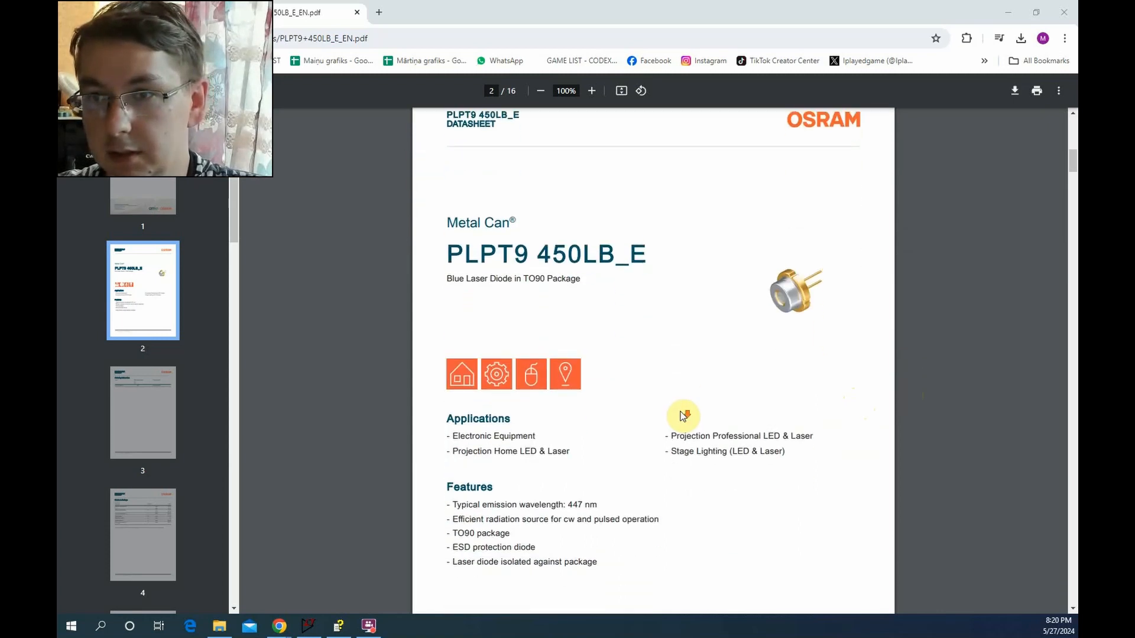
scroll(680, 413, up, 1)
scroll(890, 392, down, 20)
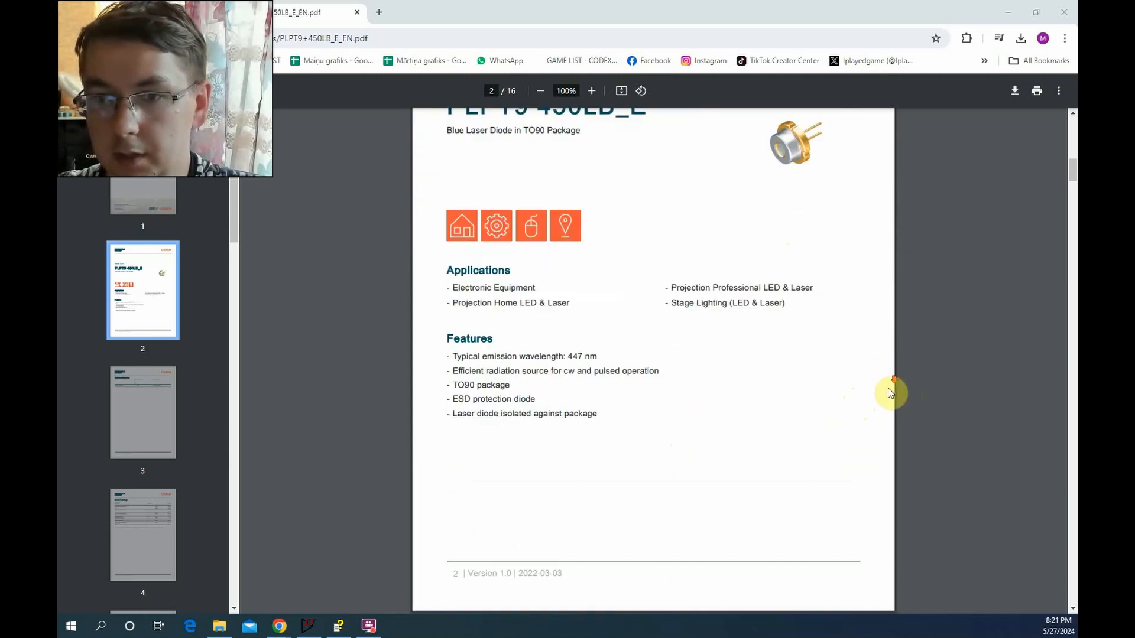
scroll(891, 392, up, 5)
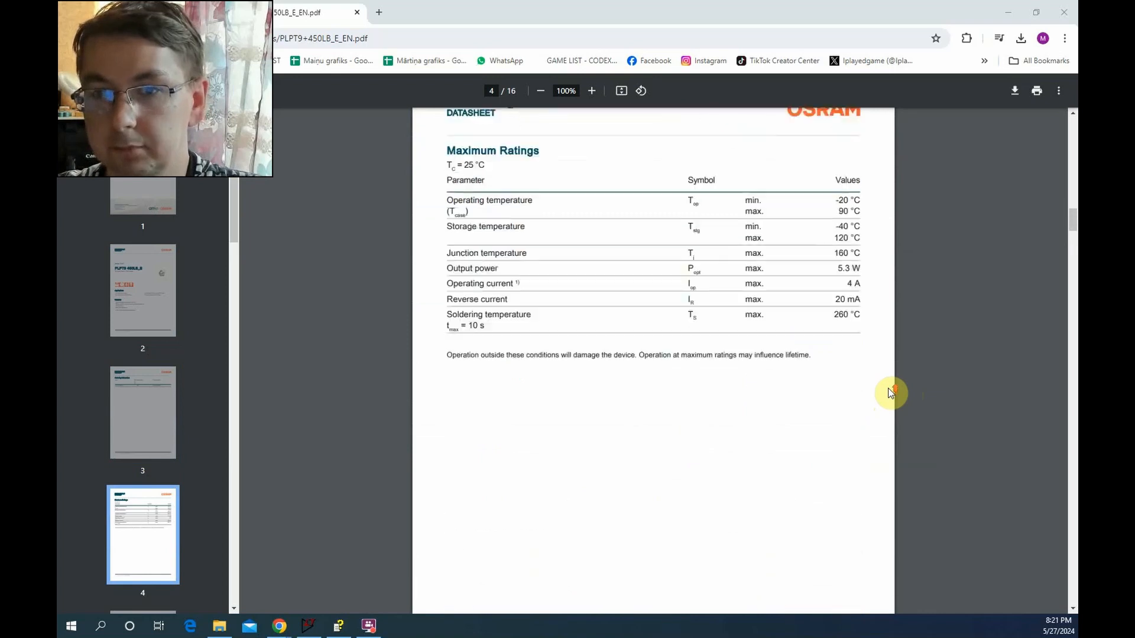
scroll(891, 393, down, 20)
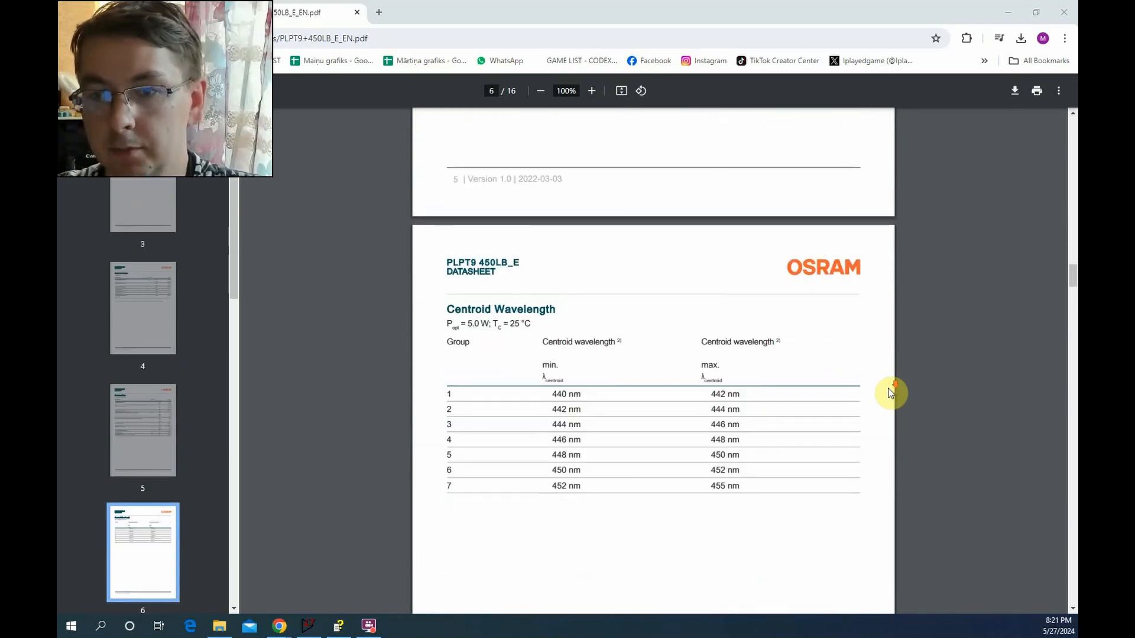
scroll(891, 392, down, 15)
scroll(891, 393, down, 2)
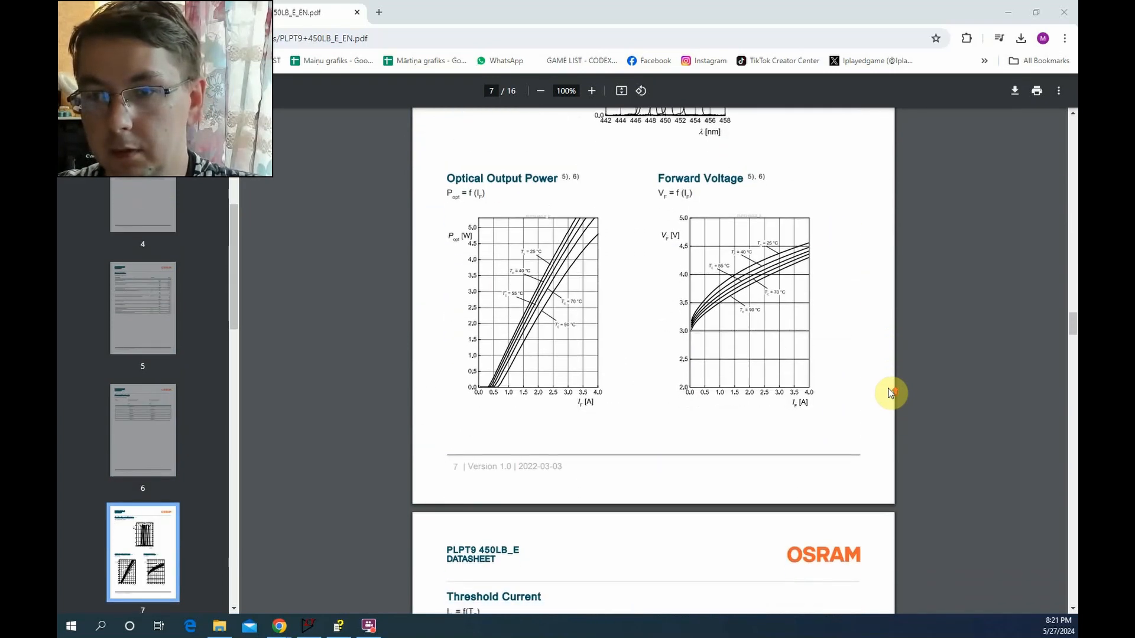
scroll(890, 392, up, 1)
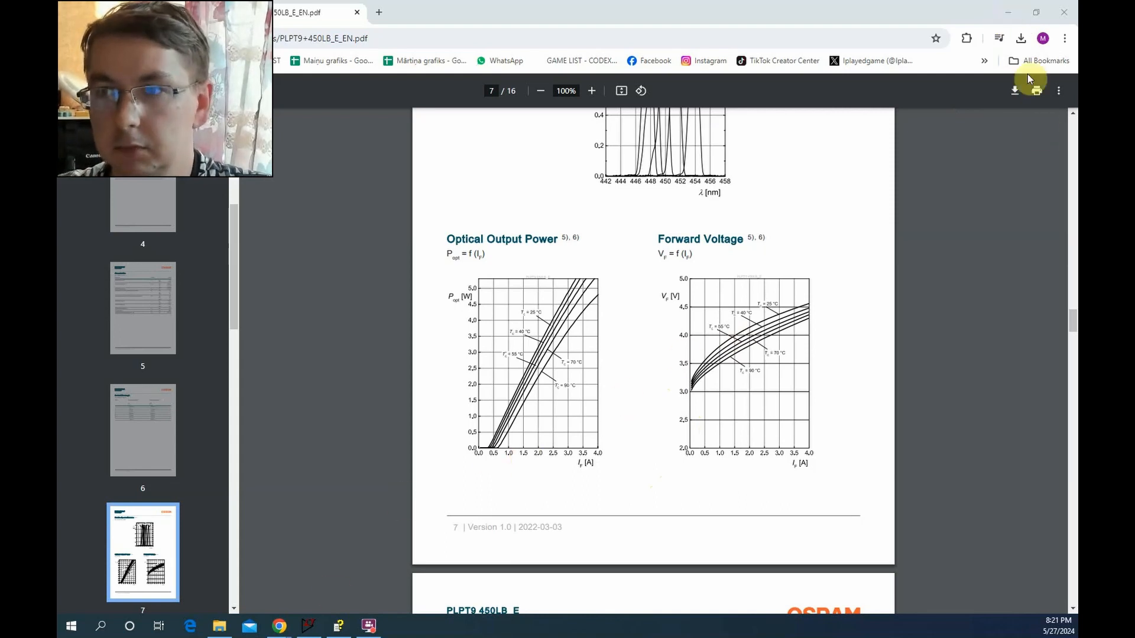
Switch to the LTspice schematic and place a diode in the gap between voltage source V1 and resistor R1
click(1021, 8)
click(308, 626)
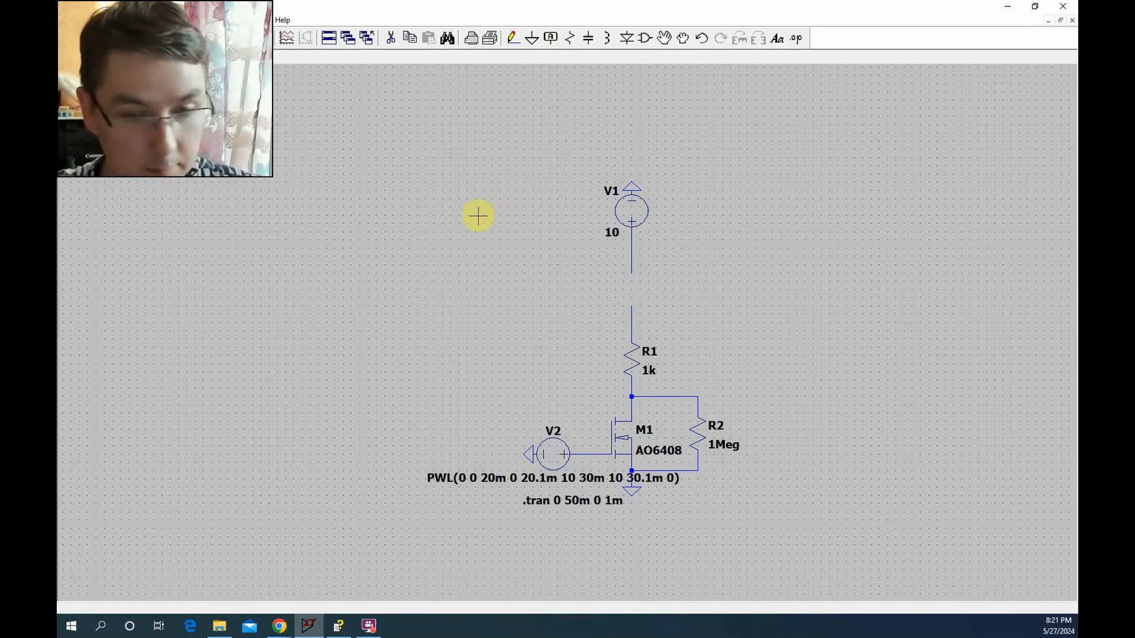
key(d)
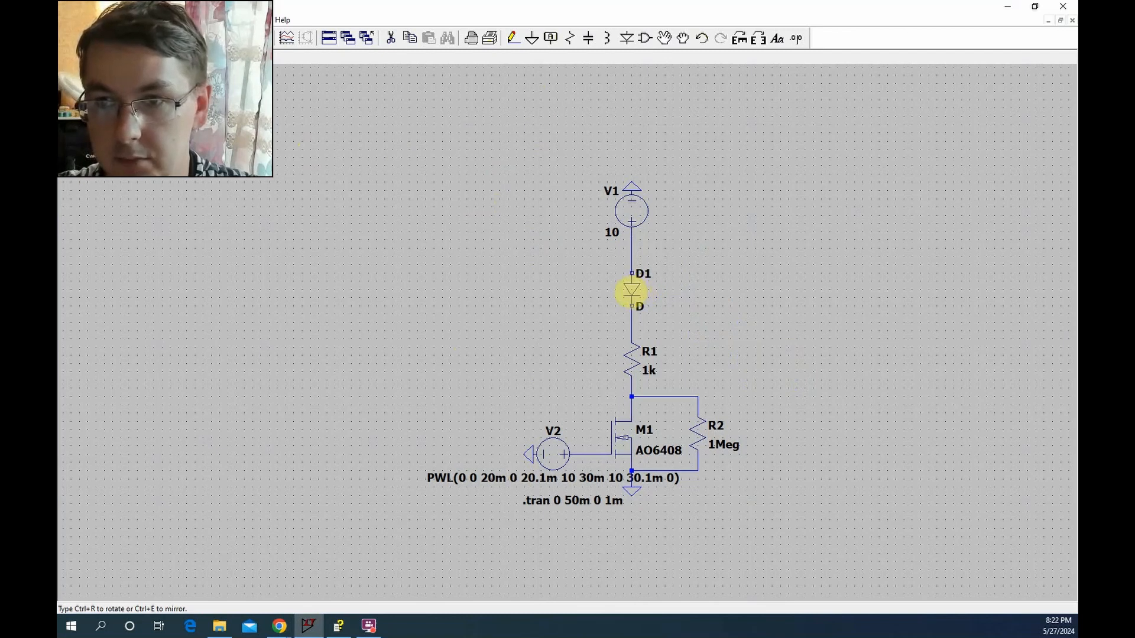
click(631, 291)
key(Escape)
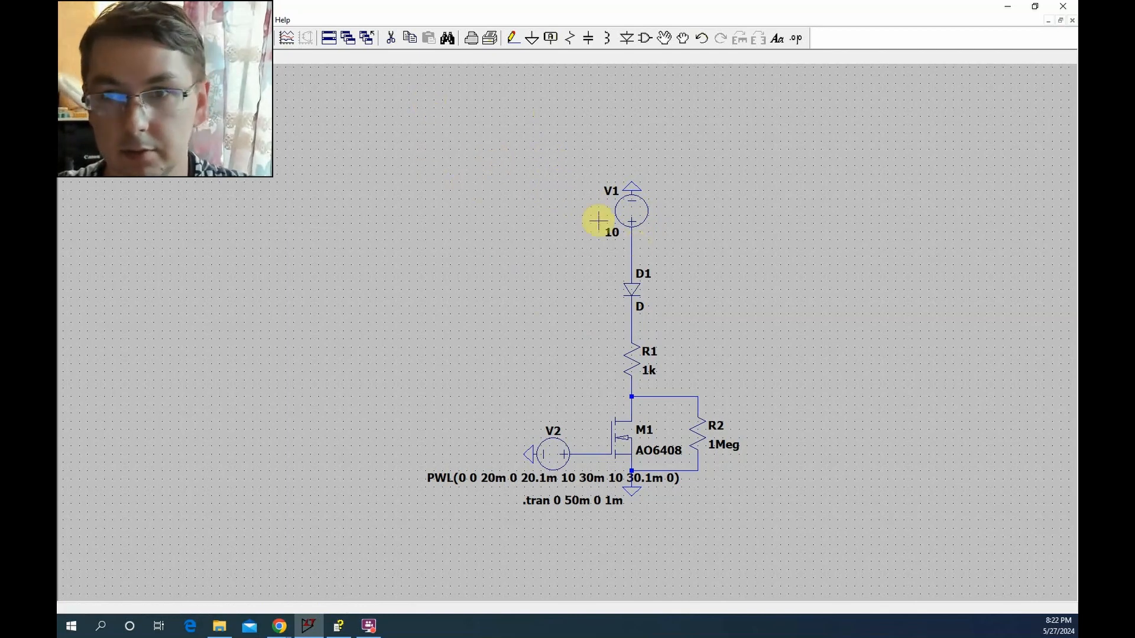
Run the transient simulation and plot the voltage across diode D1, keeping only the V(N001,N002) trace
click(167, 40)
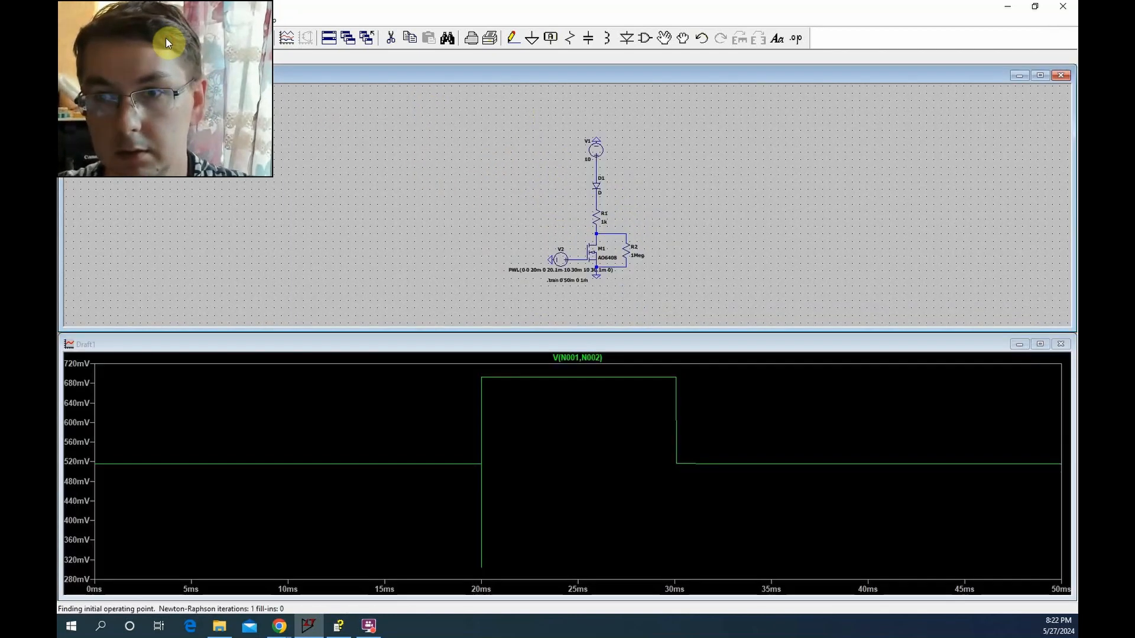
click(596, 172)
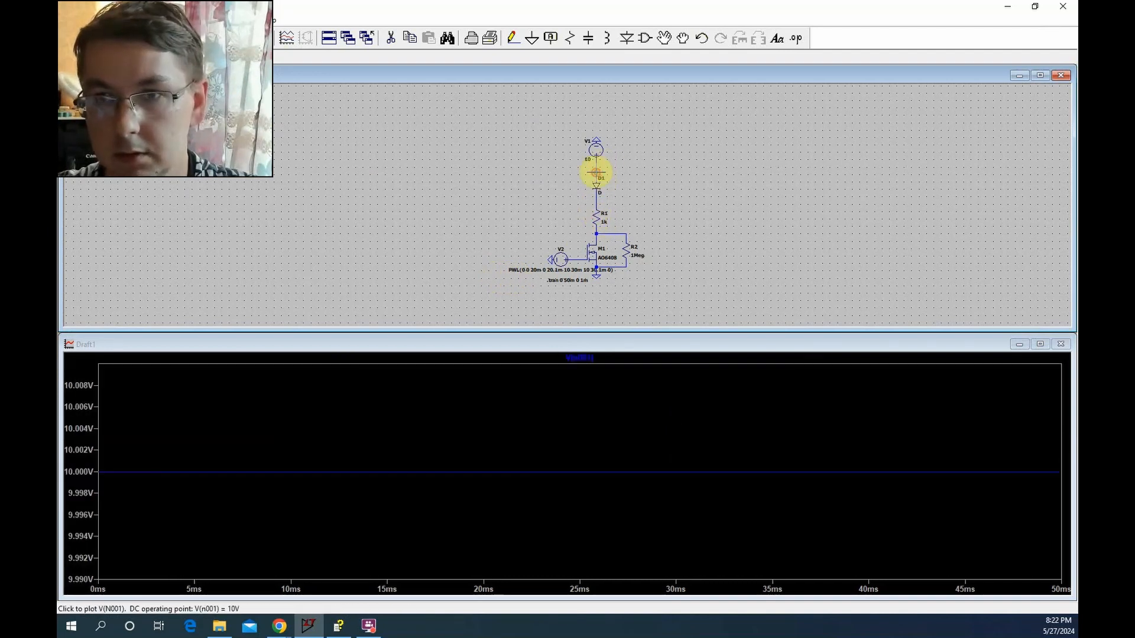
drag(603, 196, 602, 199)
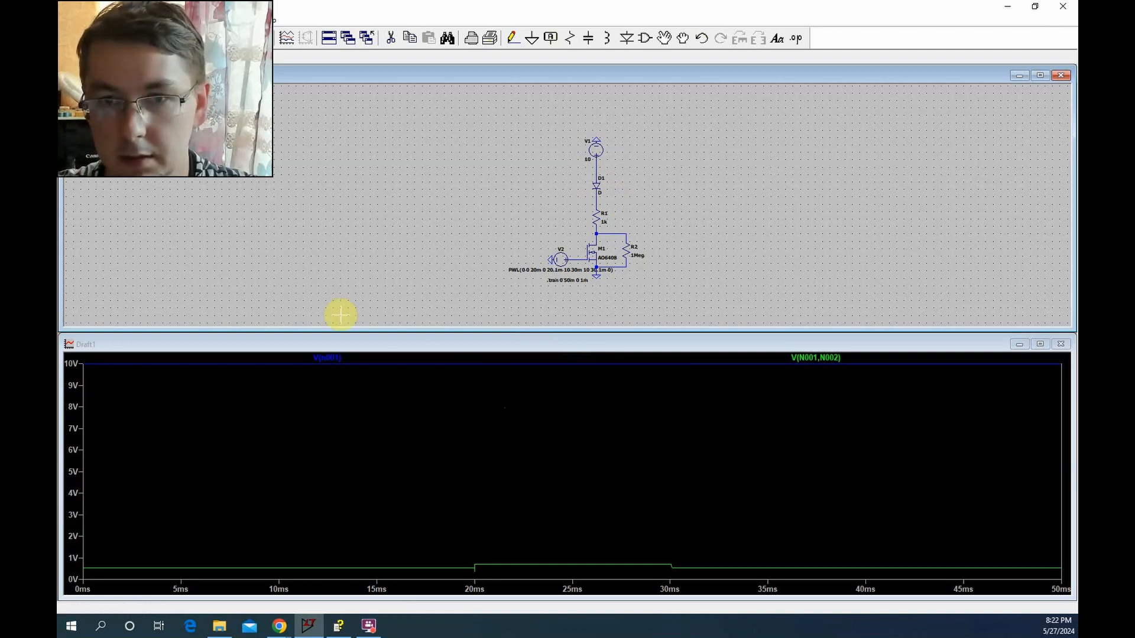
right_click(317, 360)
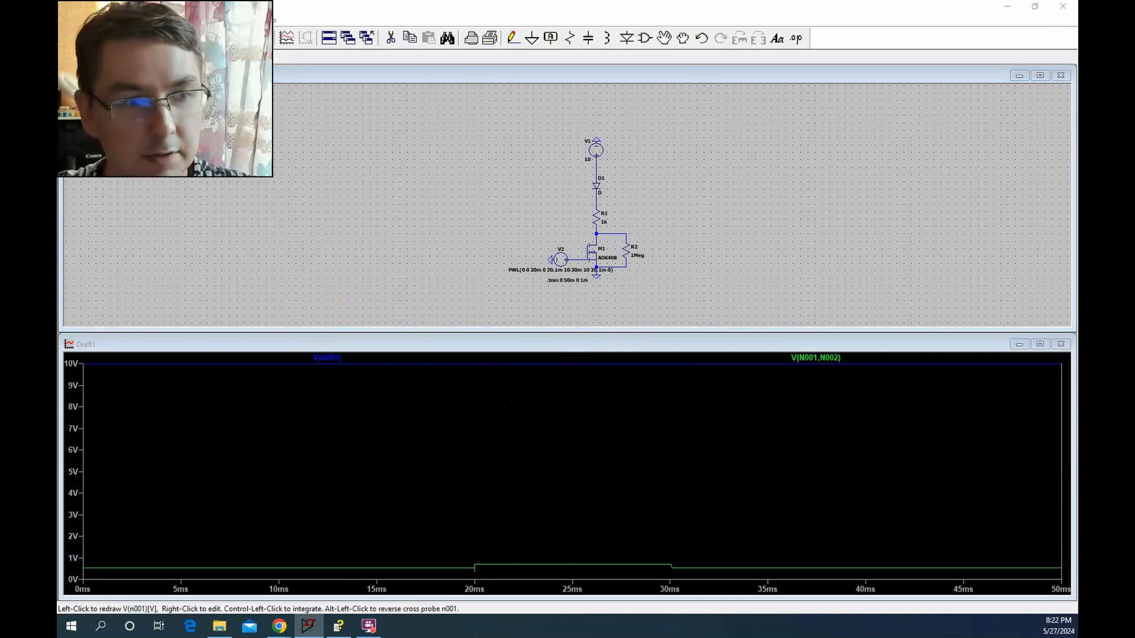
click(1031, 577)
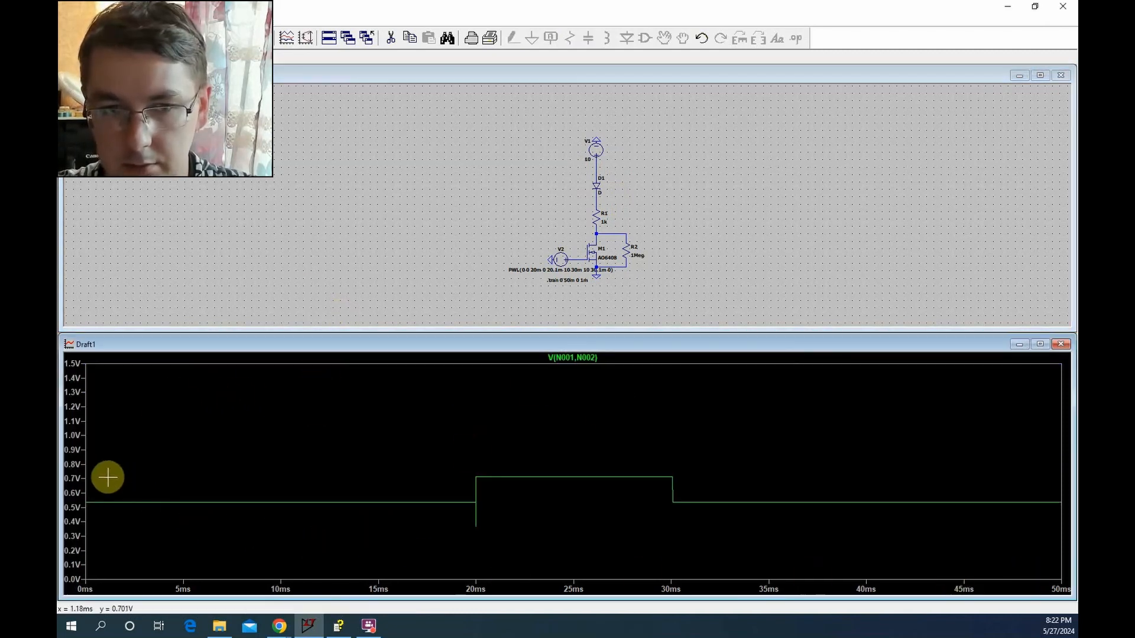
Measure the voltage across D1 during the pulse with a cursor, and return to an enlarged schematic view without the plot
drag(90, 465, 796, 494)
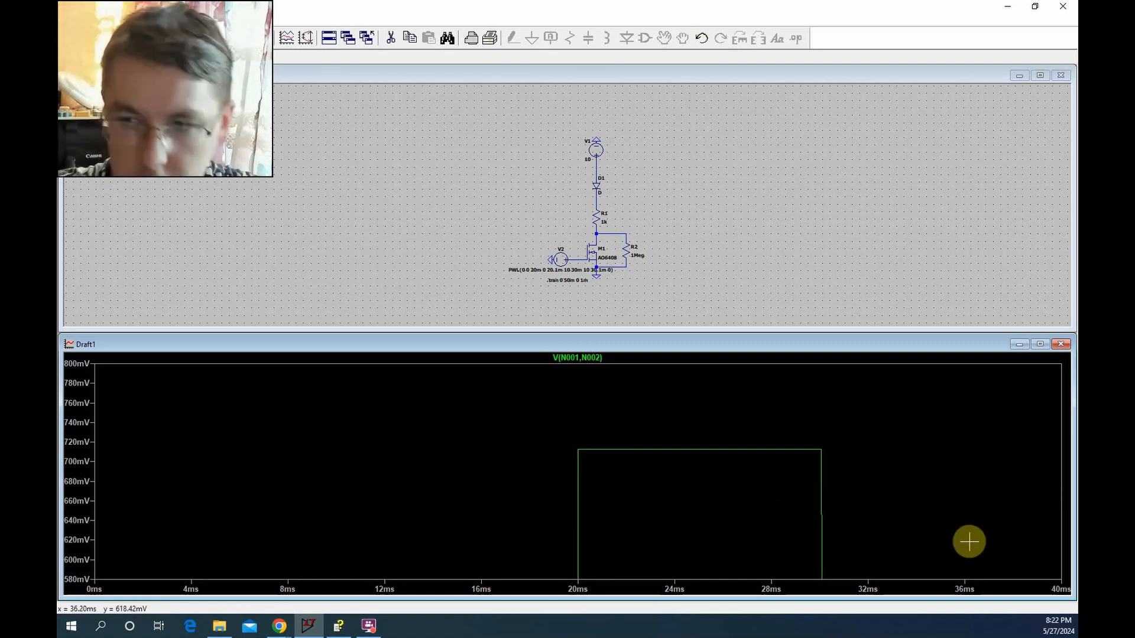
click(582, 358)
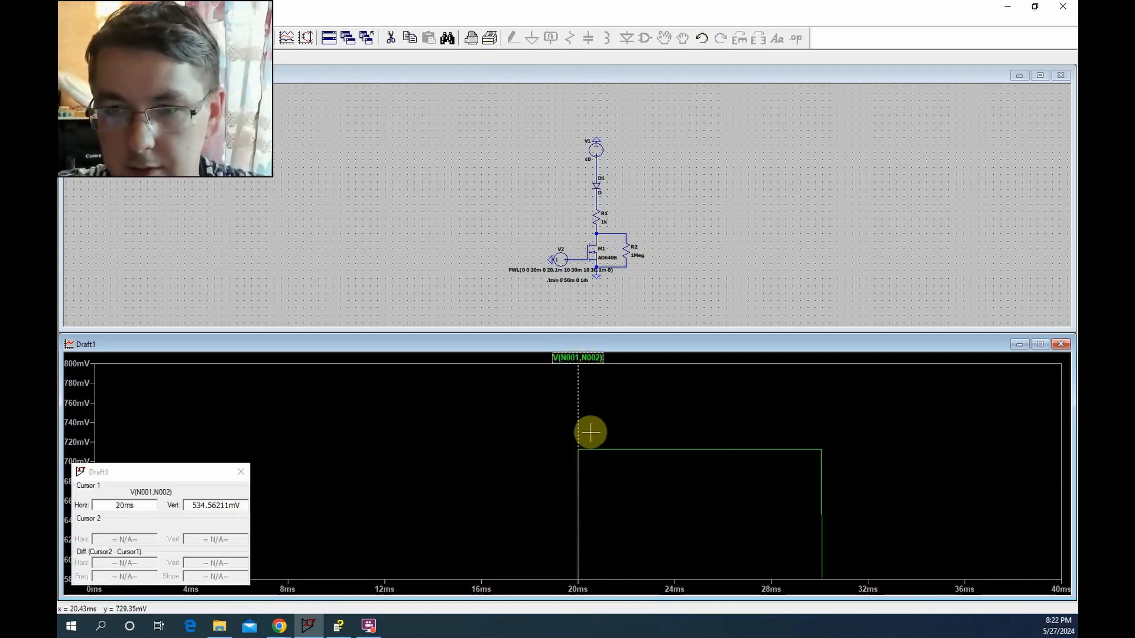
drag(580, 375, 615, 377)
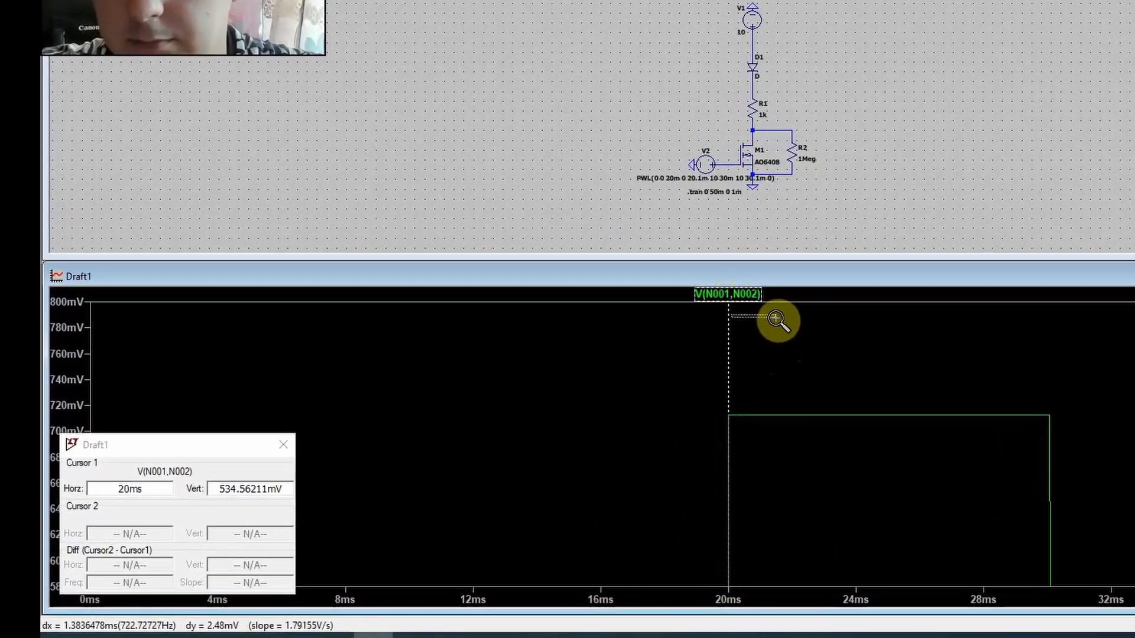
drag(728, 415, 768, 415)
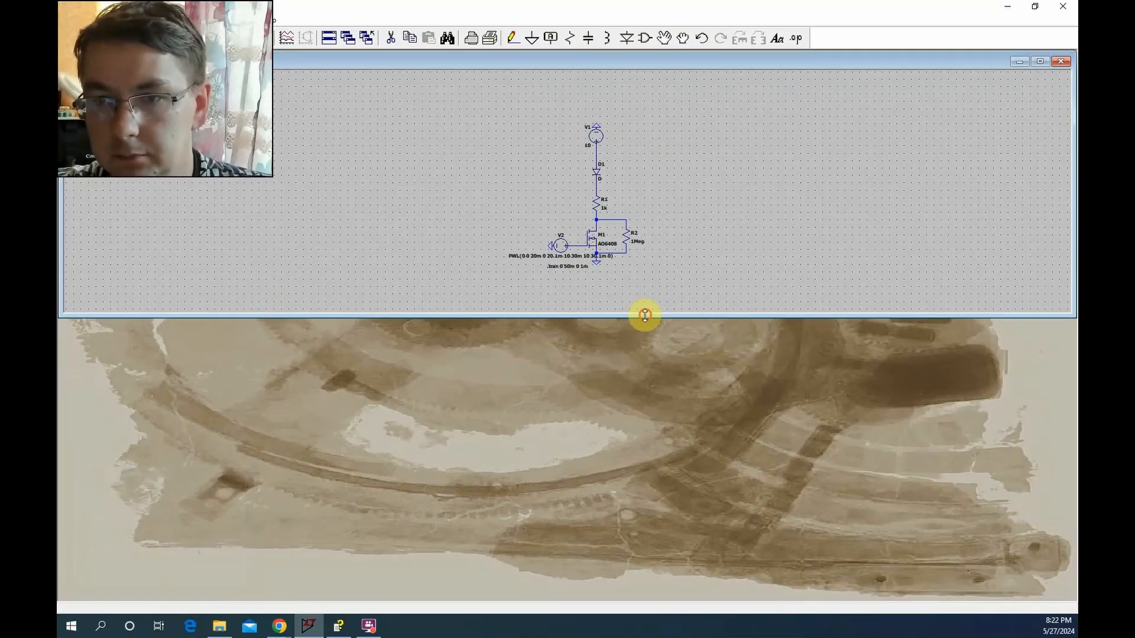
drag(683, 296, 658, 604)
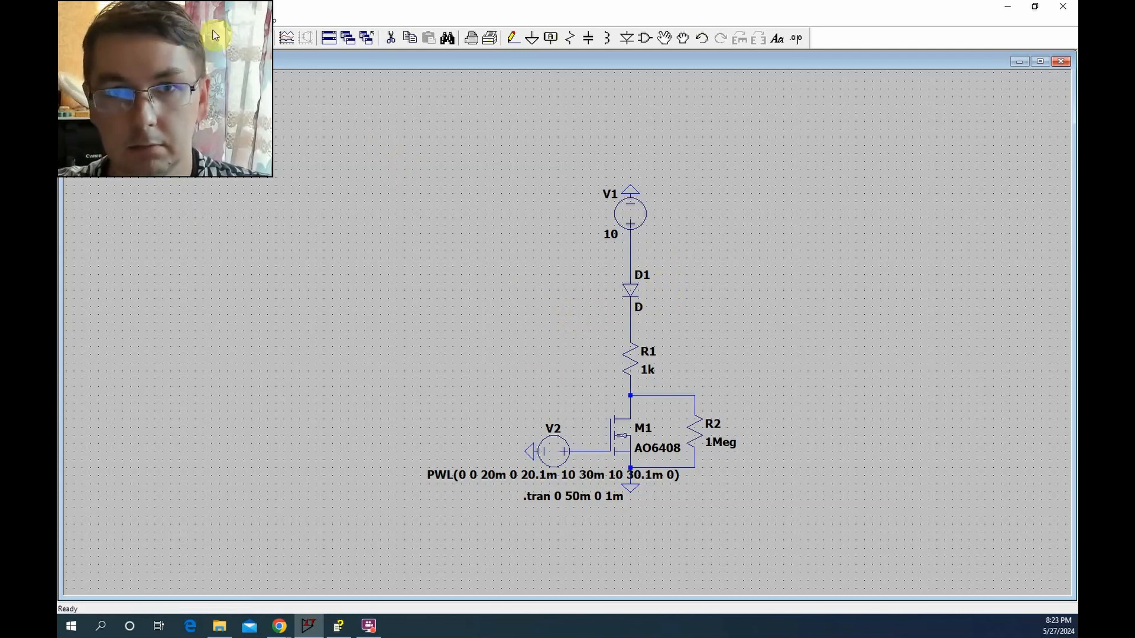
Look up the .MODEL topic in the built-in help and examine the Vfwd forward threshold voltage parameter for the diode model
click(275, 23)
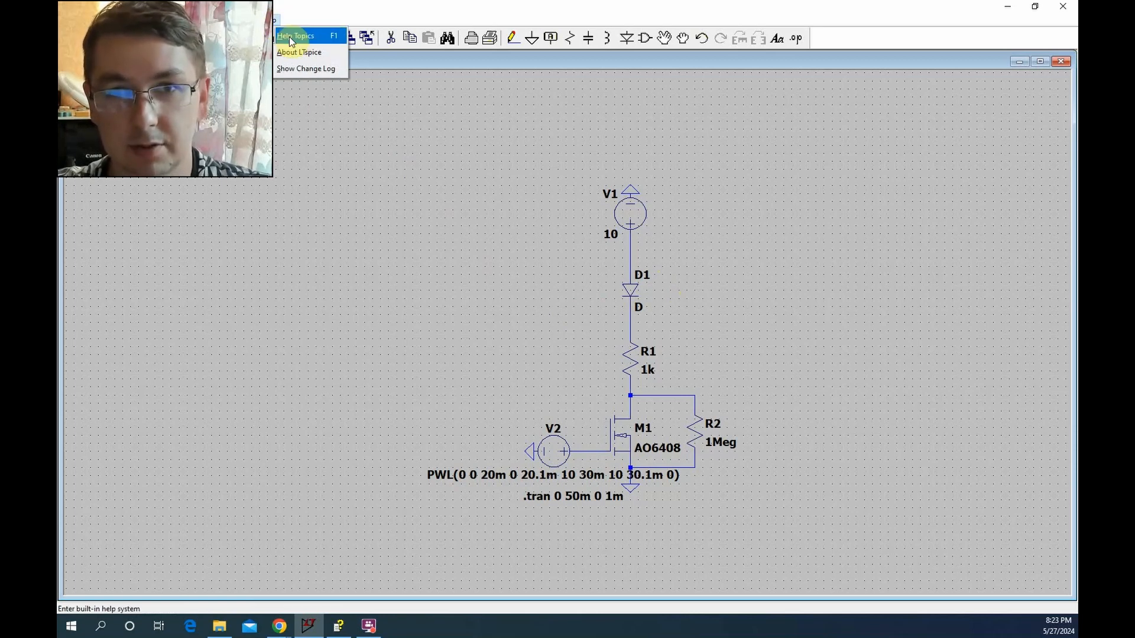
click(290, 39)
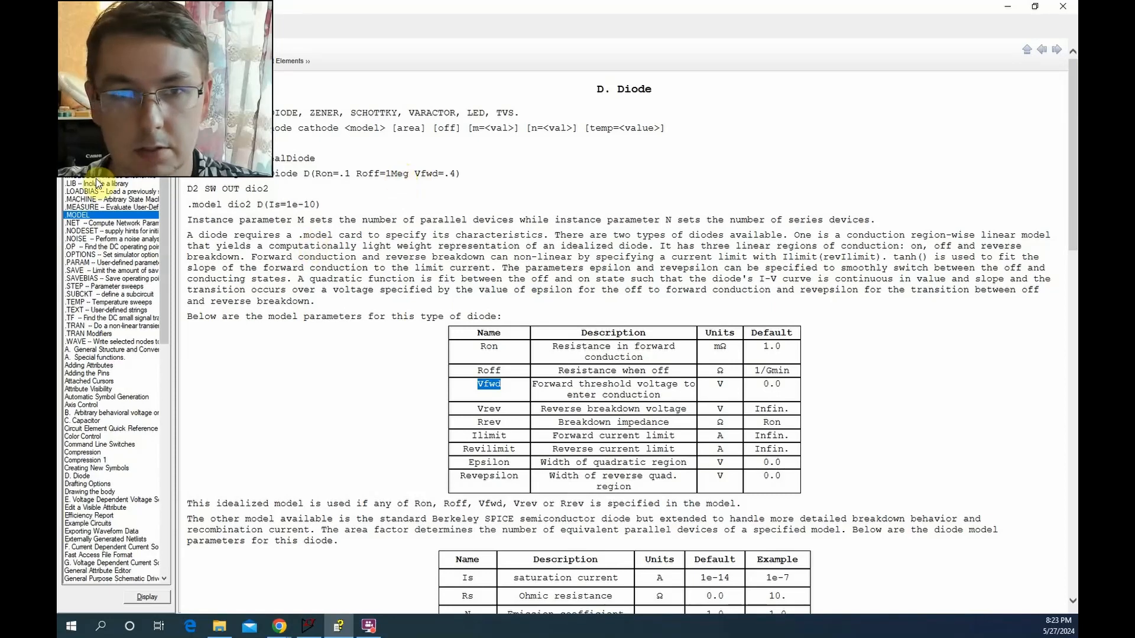
click(112, 215)
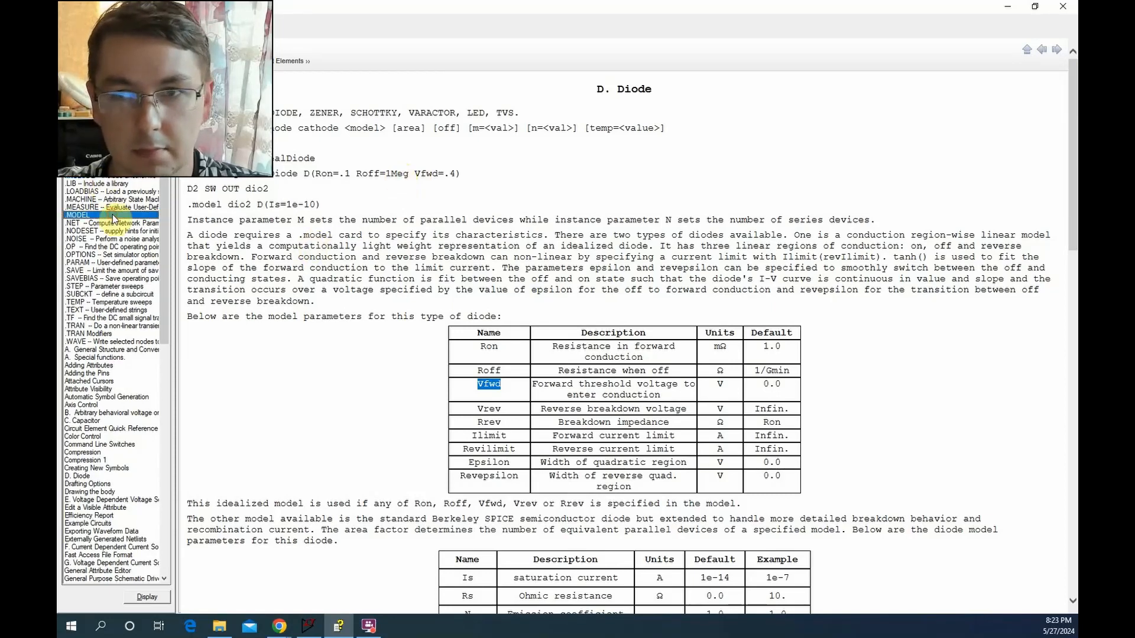
double_click(112, 215)
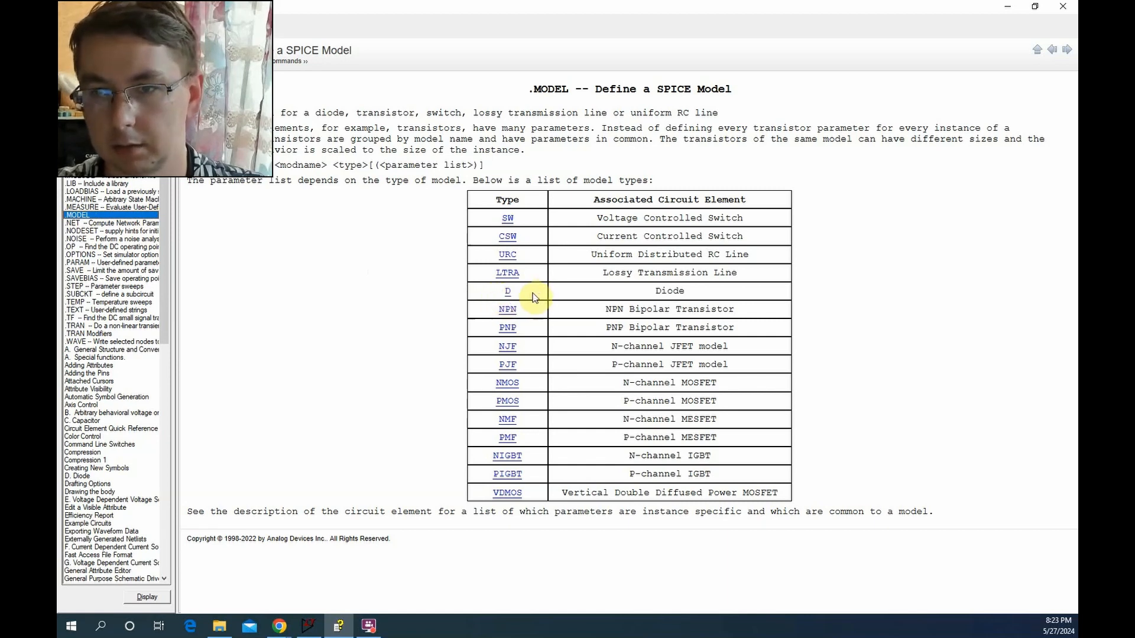
click(506, 293)
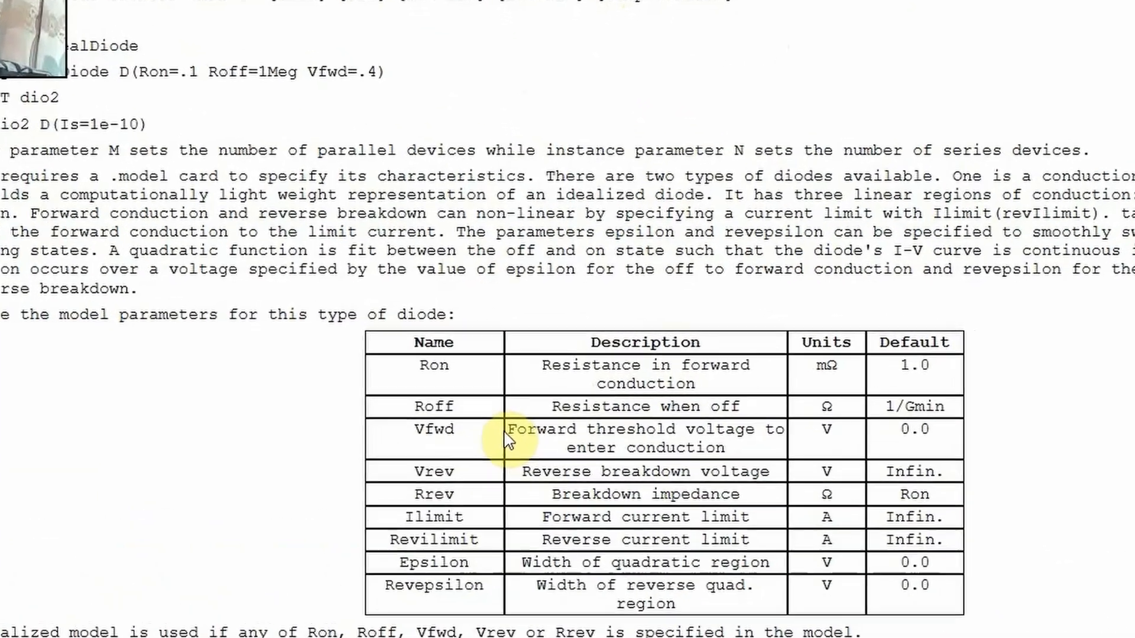
drag(533, 384, 558, 390)
drag(550, 452, 741, 436)
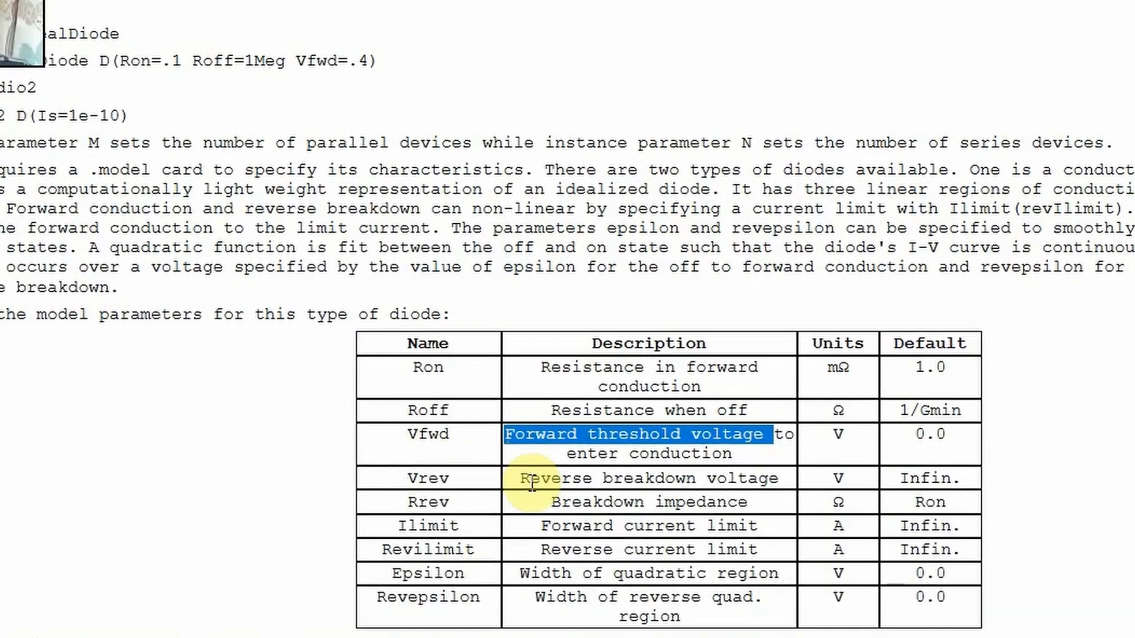
click(435, 437)
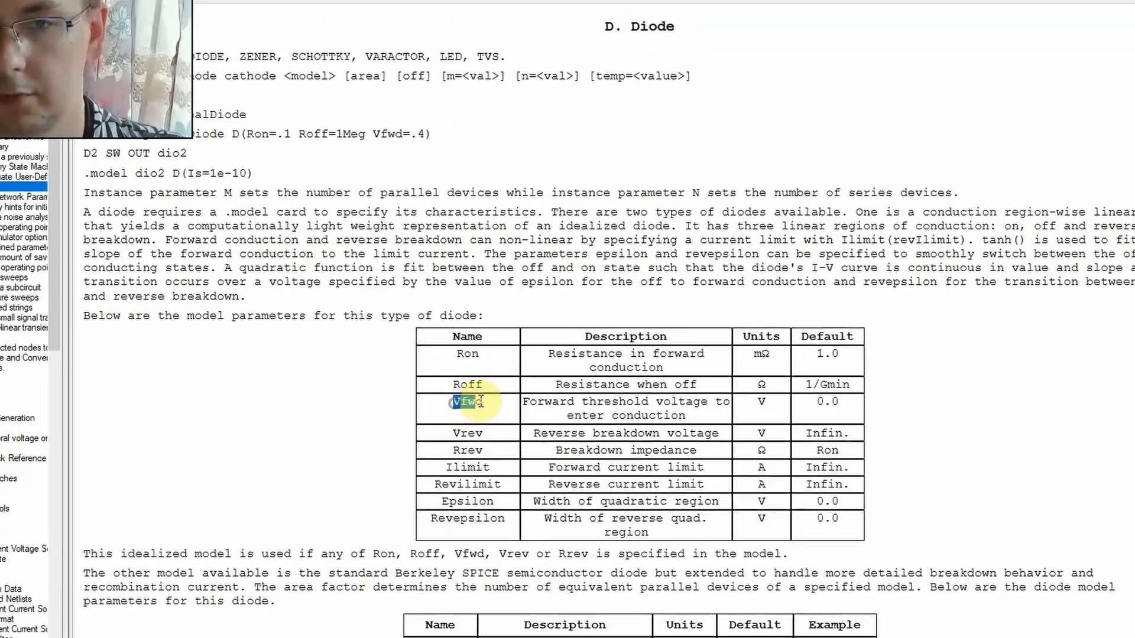
double_click(458, 412)
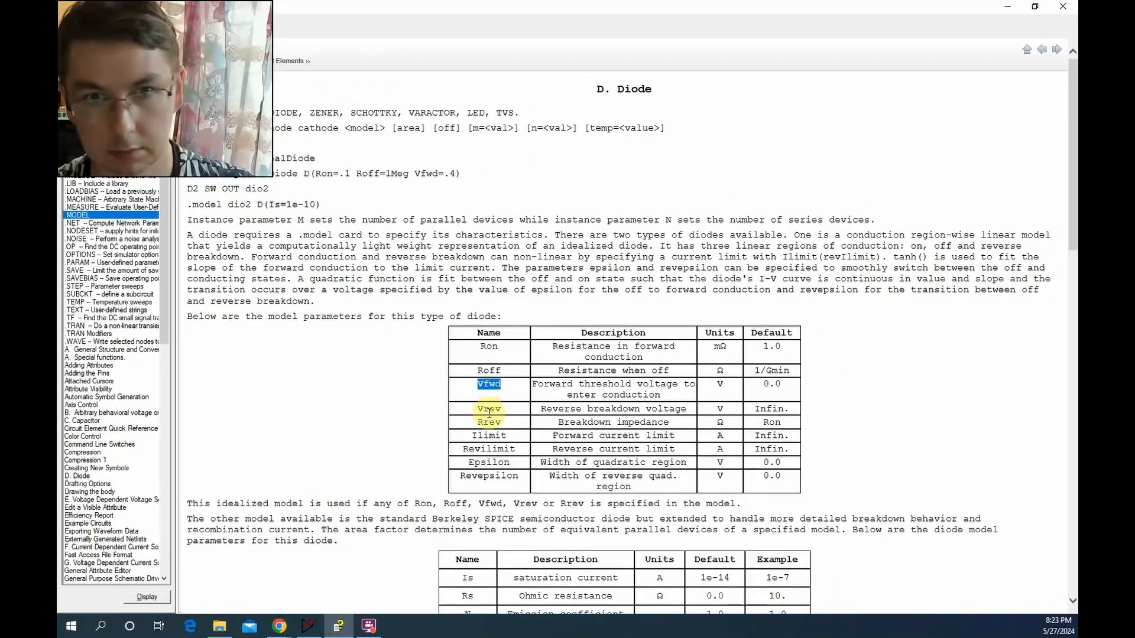
Add the SPICE directive ".model customDiode D(Vfwd=6)" to the schematic beside diode D1
click(308, 626)
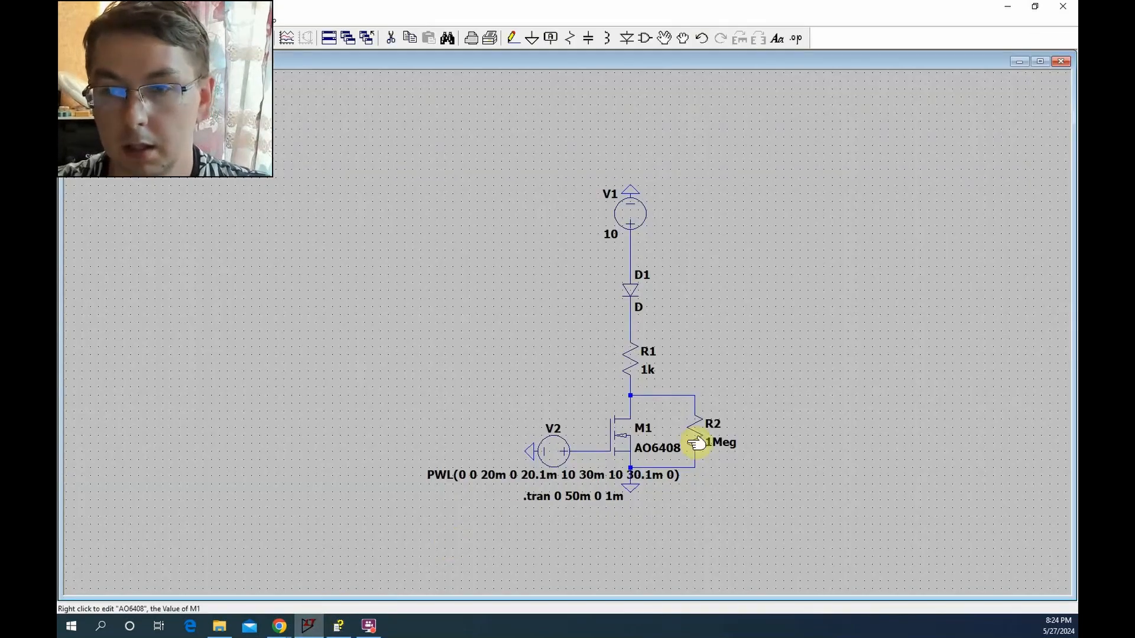
click(796, 39)
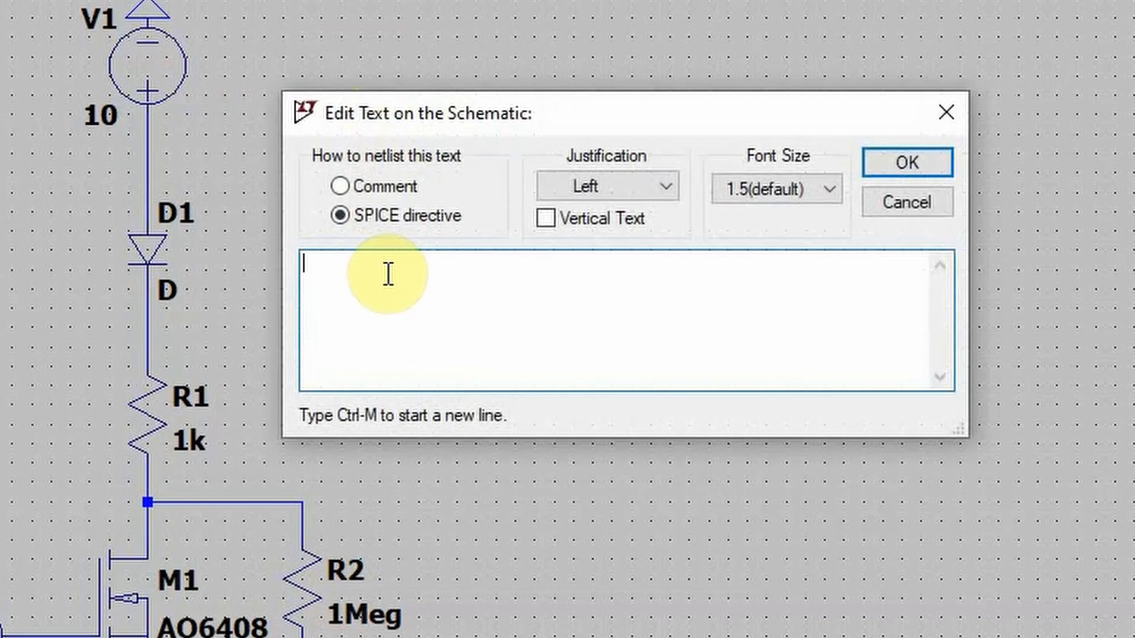
text(.model)
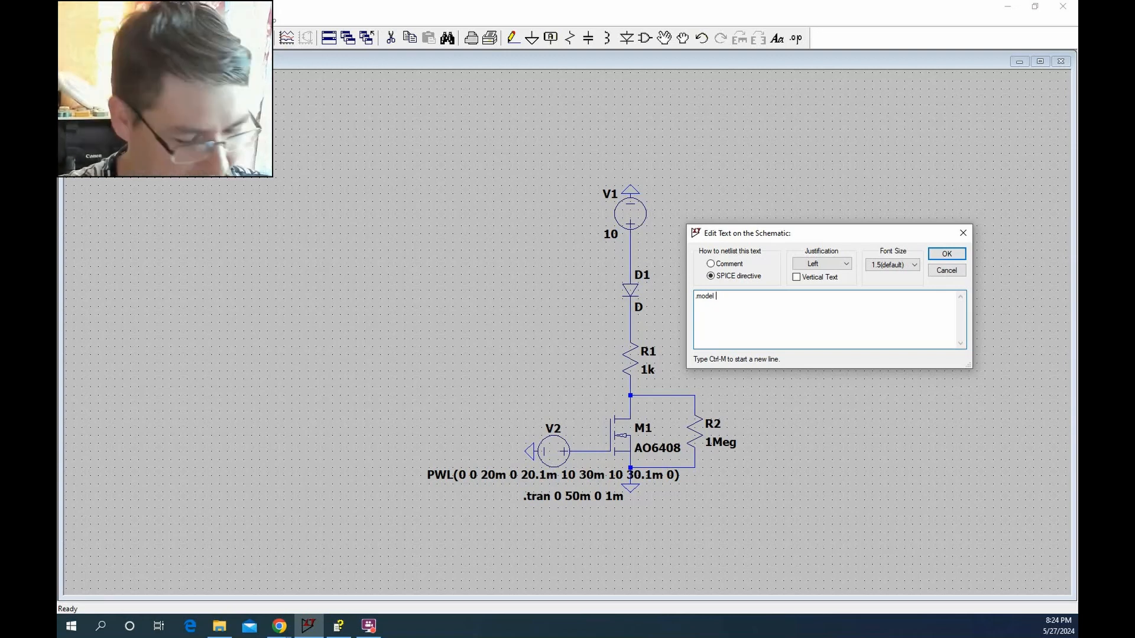
text(customDiode D()
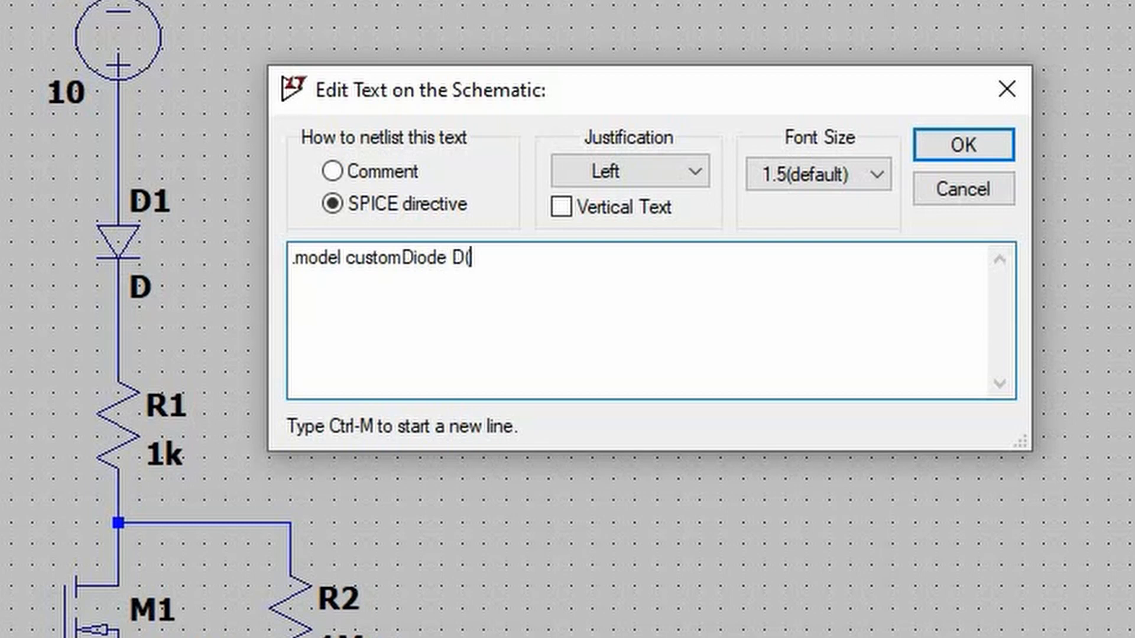
text(Vfwd)
key(ctrl+m)
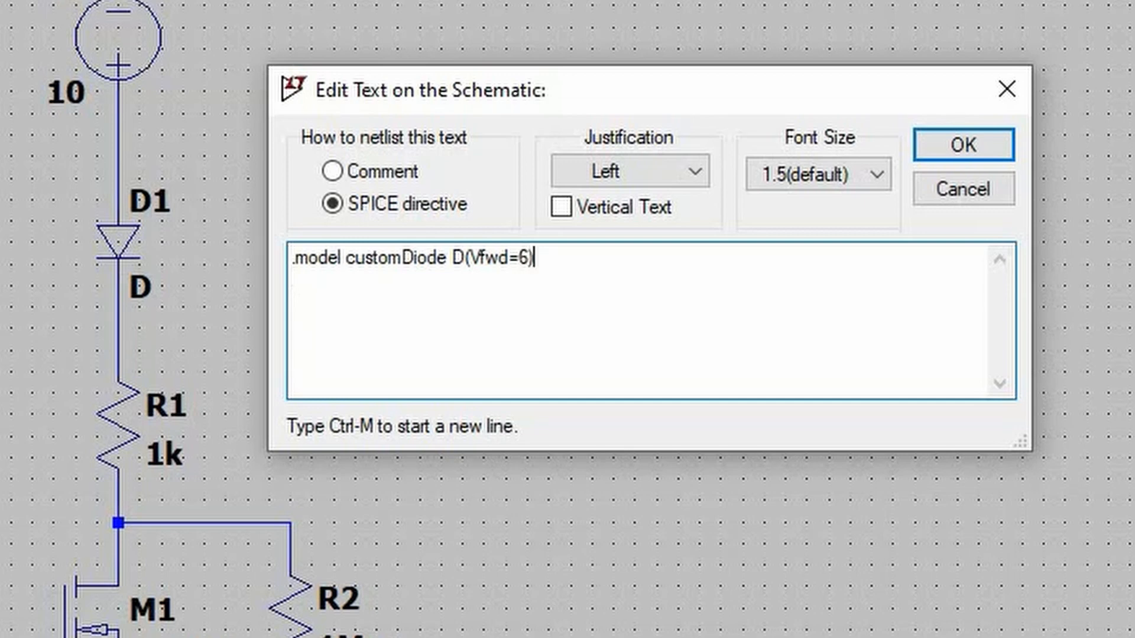
click(963, 145)
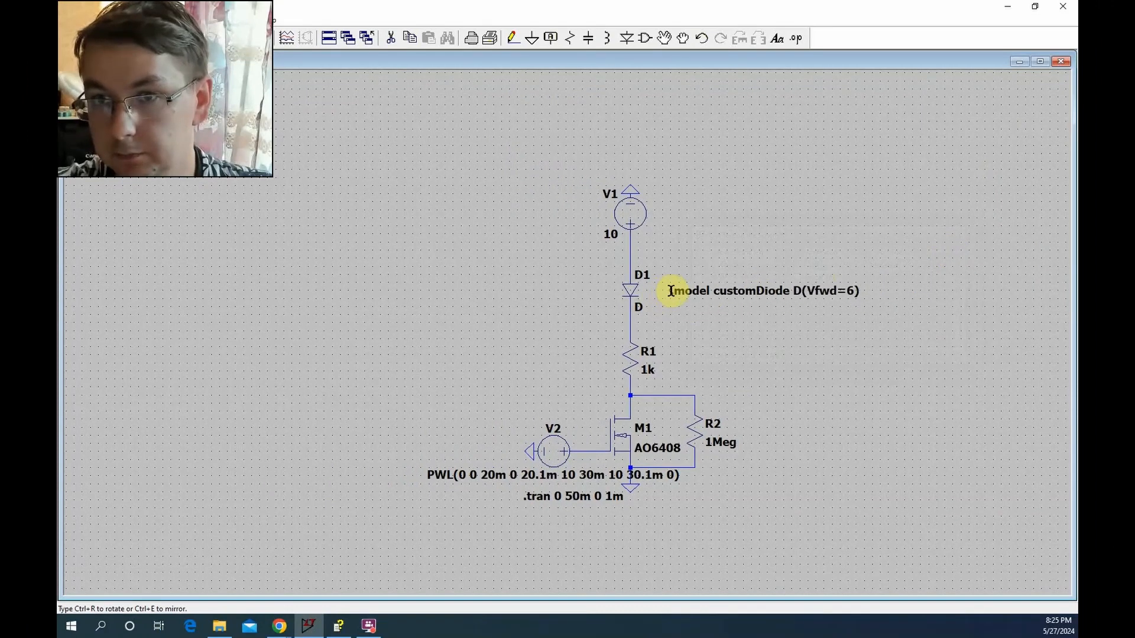
click(666, 290)
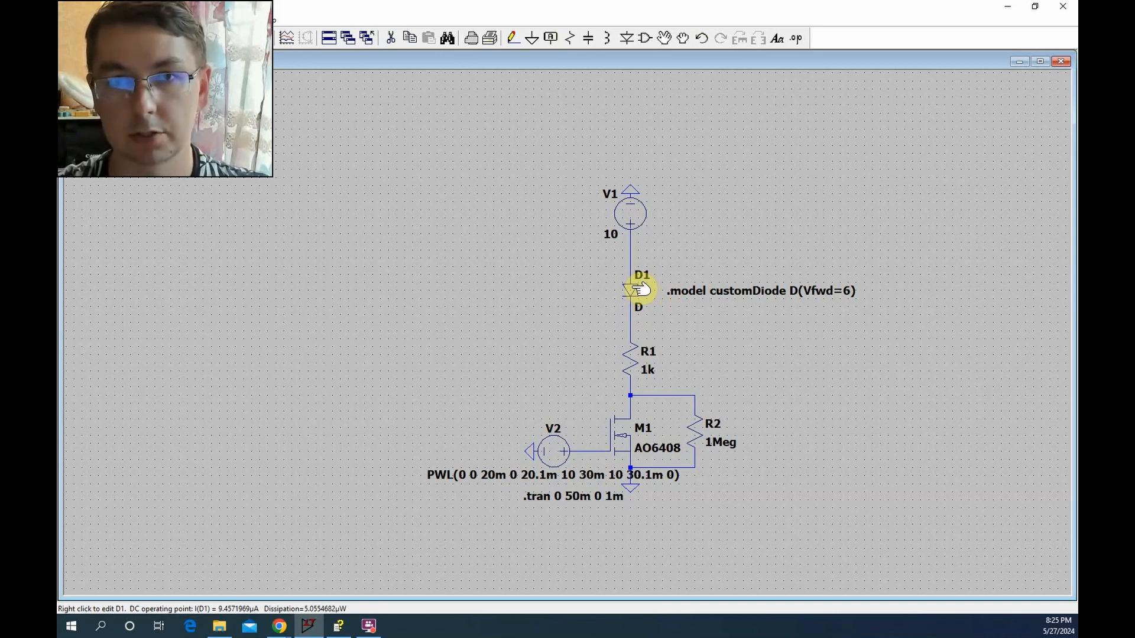
Assign the customDiode model to diode D1 by changing its value to customDiode
right_click(639, 289)
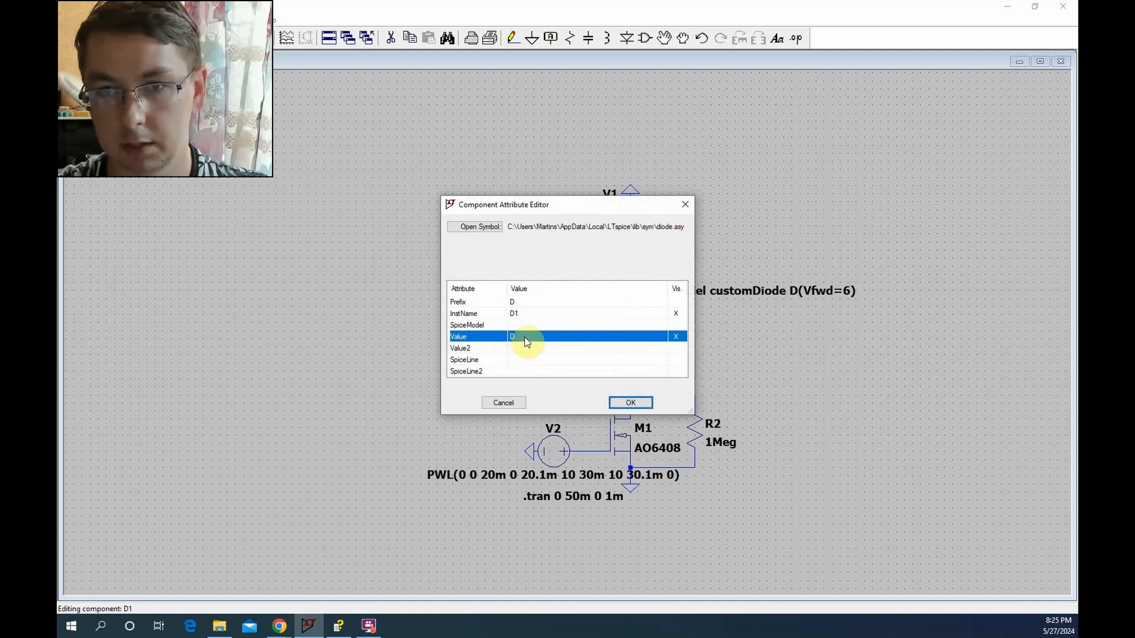
click(683, 204)
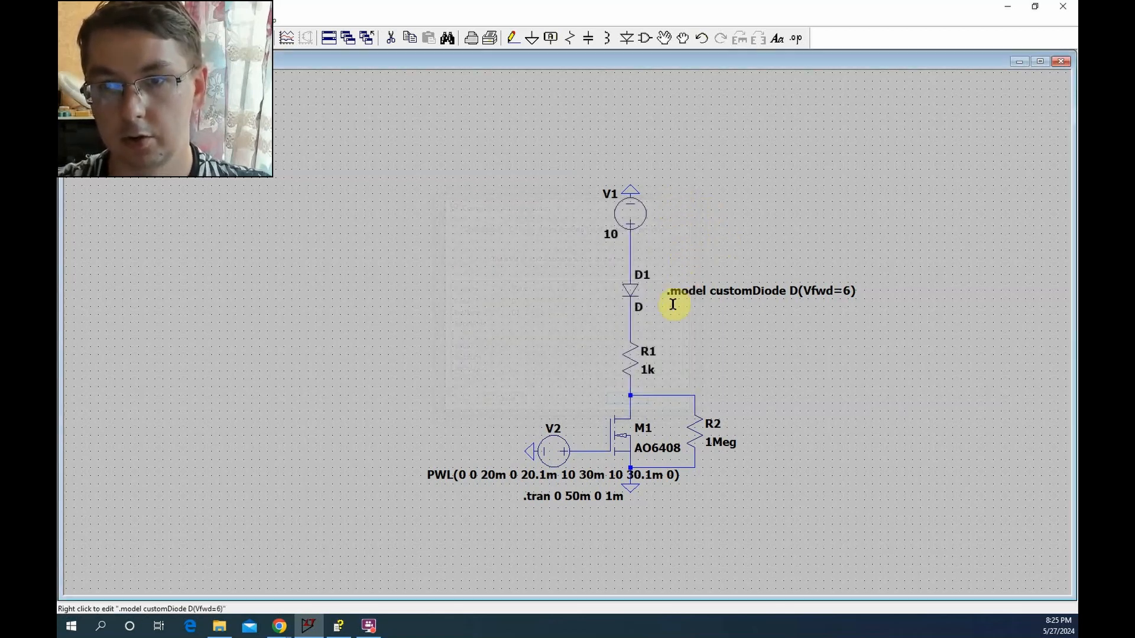
right_click(639, 307)
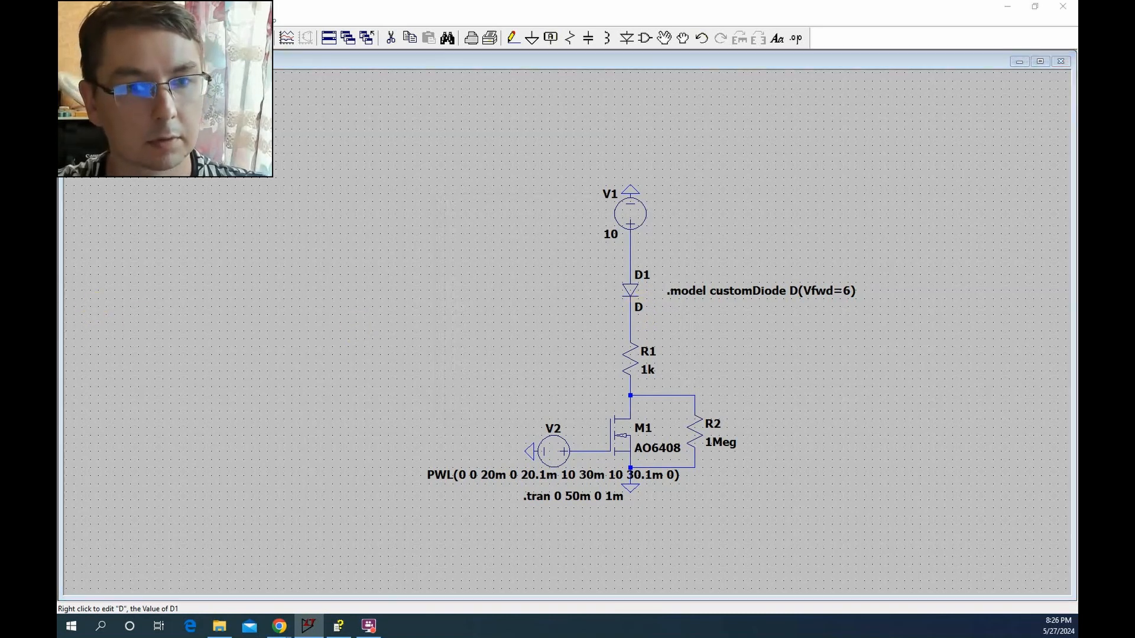
drag(272, 332, 475, 284)
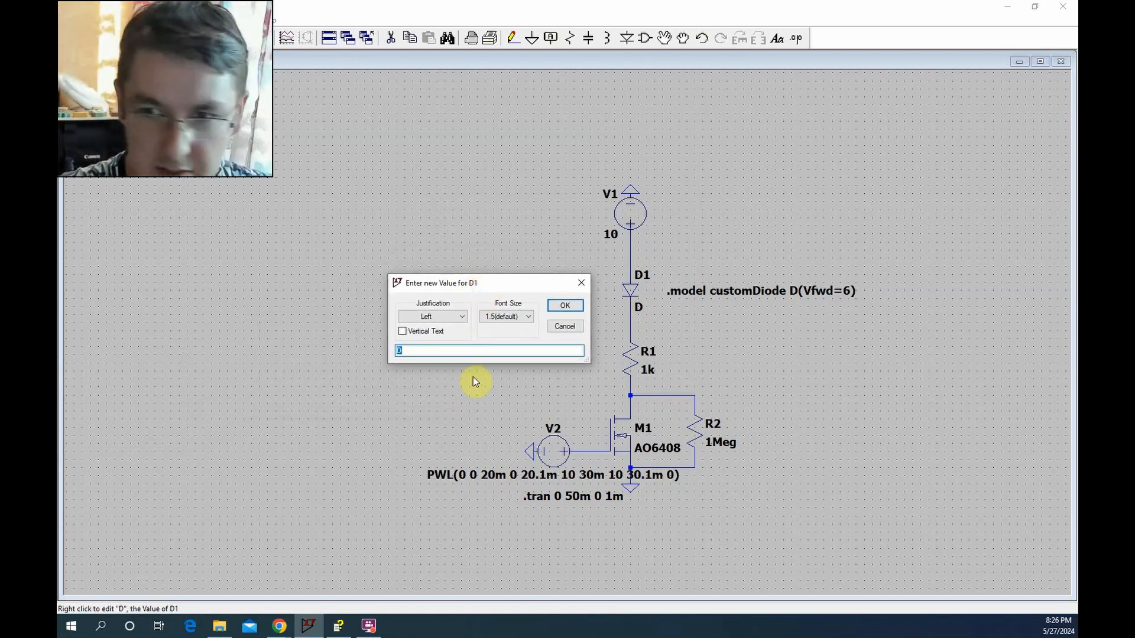
text(c)
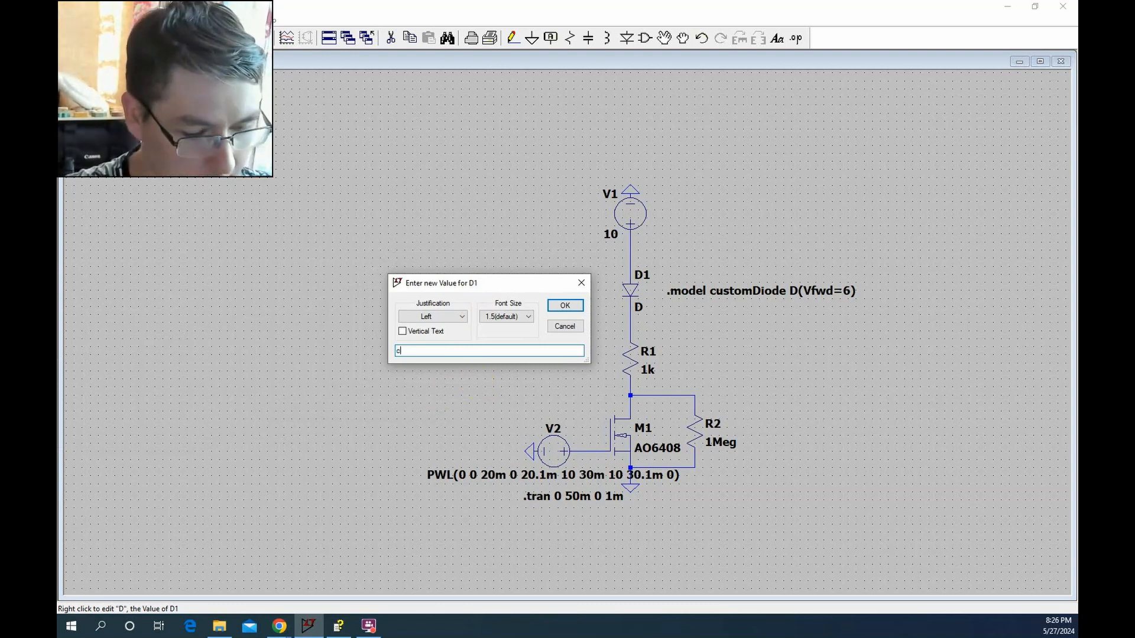
text(uton)
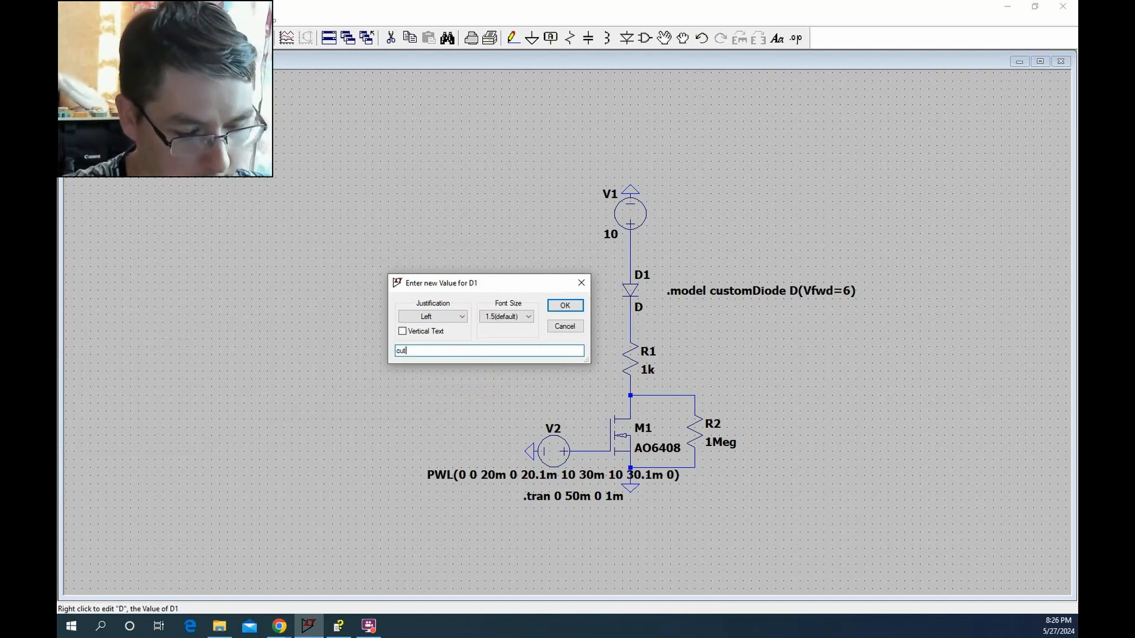
key(BackSpace)
key(BackSpace)
key(BackSpace)
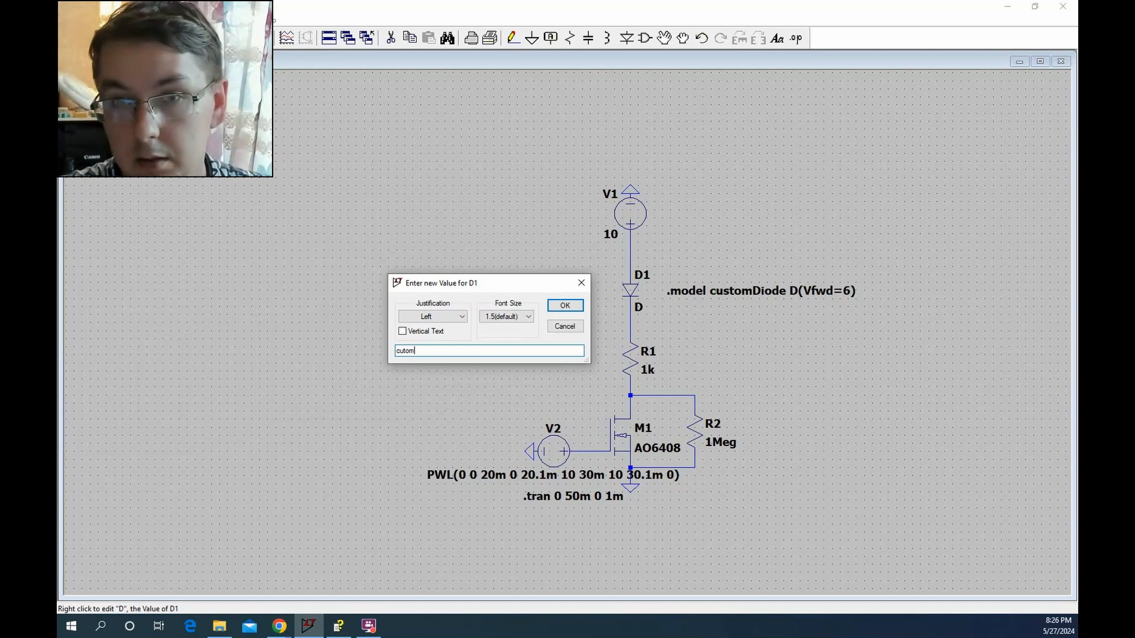
text(stom)
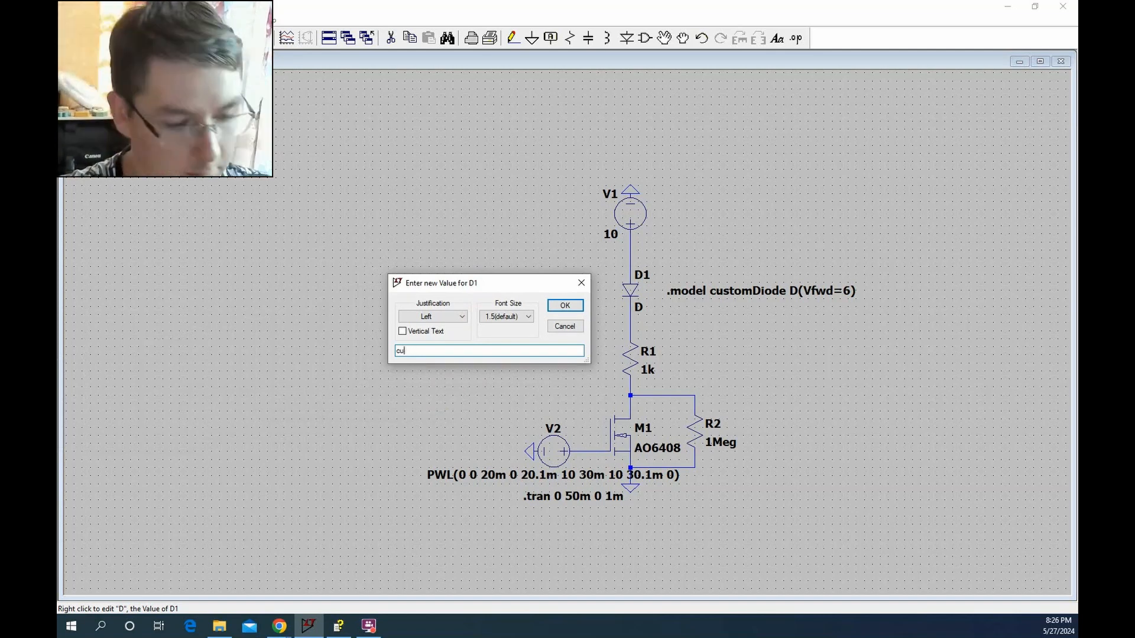
text(Diode)
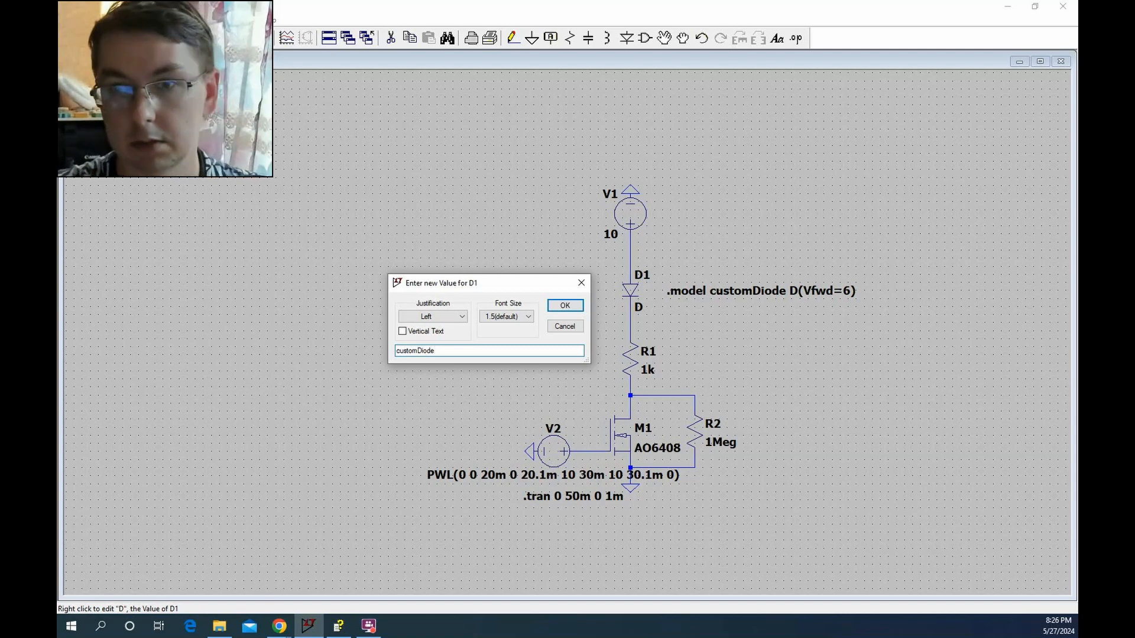
key(Return)
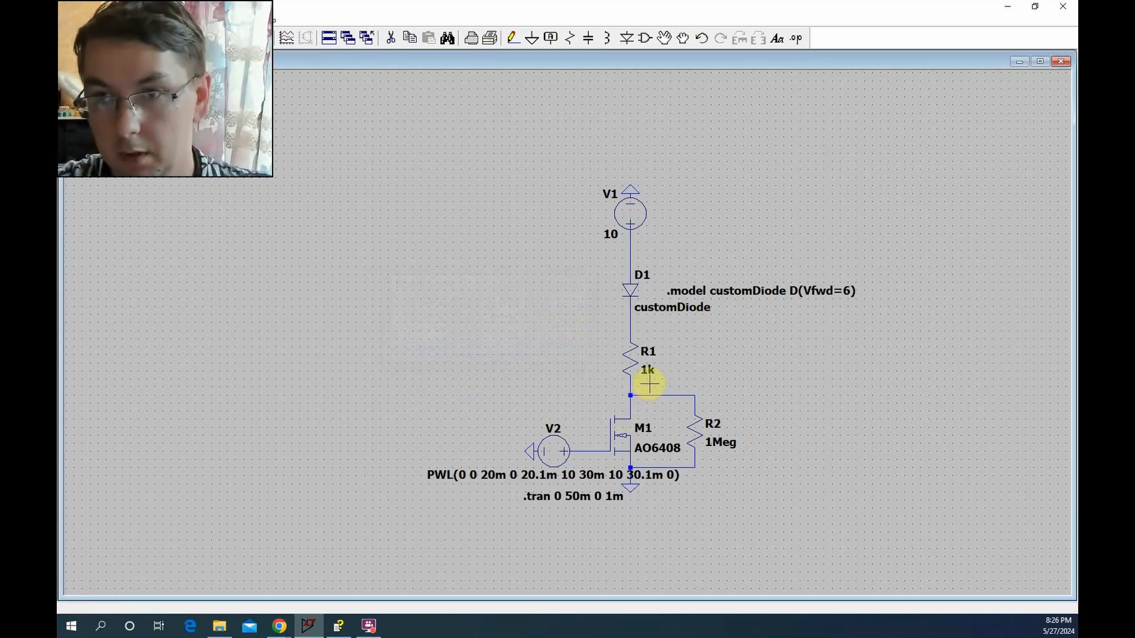
Run the transient simulation and plot the voltage across diode D1
click(166, 41)
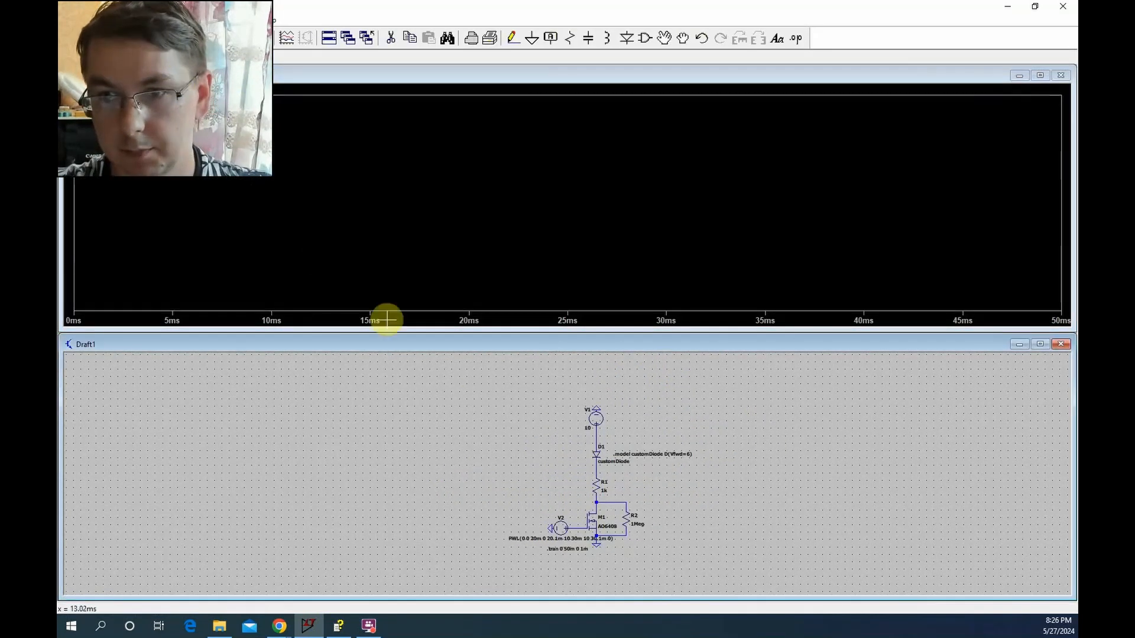
drag(600, 431, 600, 468)
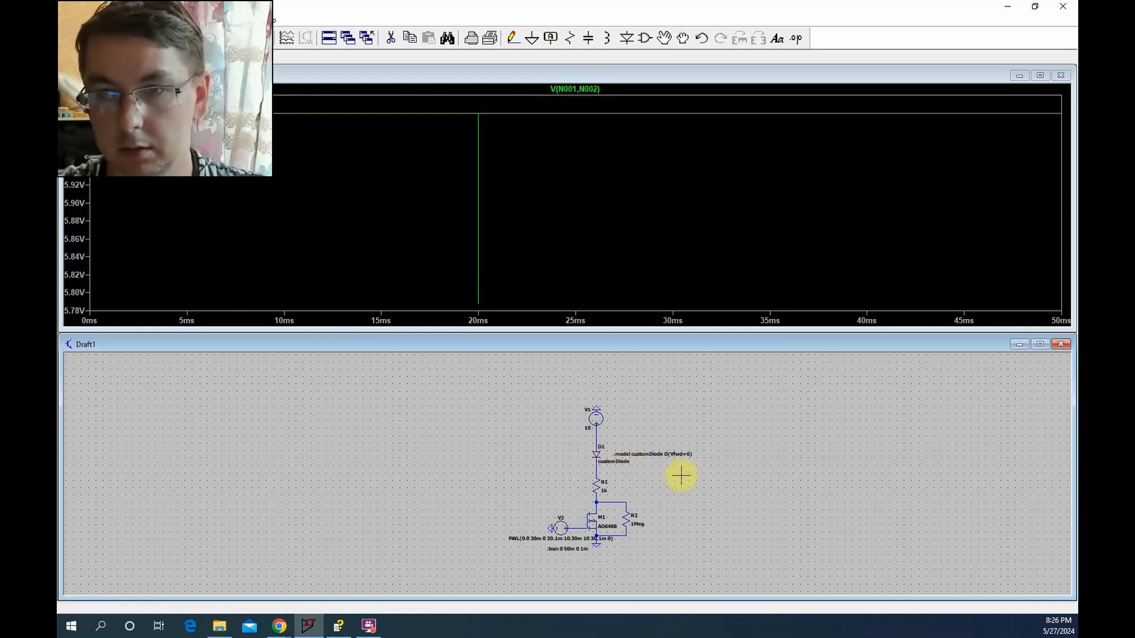
Set Vfwd to 4 in the customDiode model directive and rerun the simulation
right_click(671, 453)
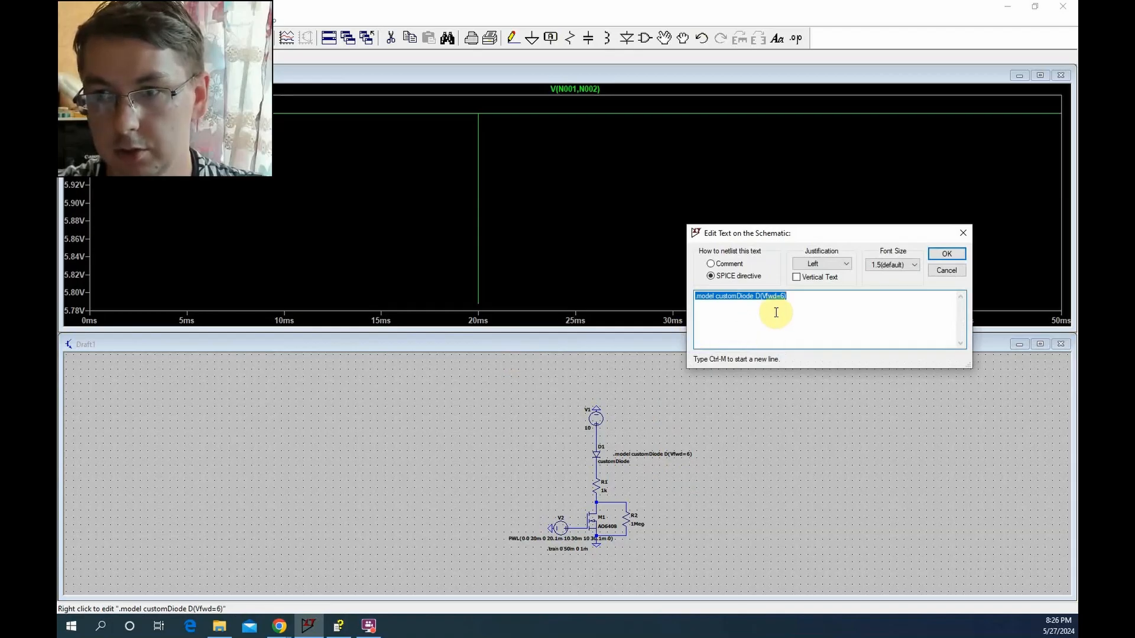
click(779, 297)
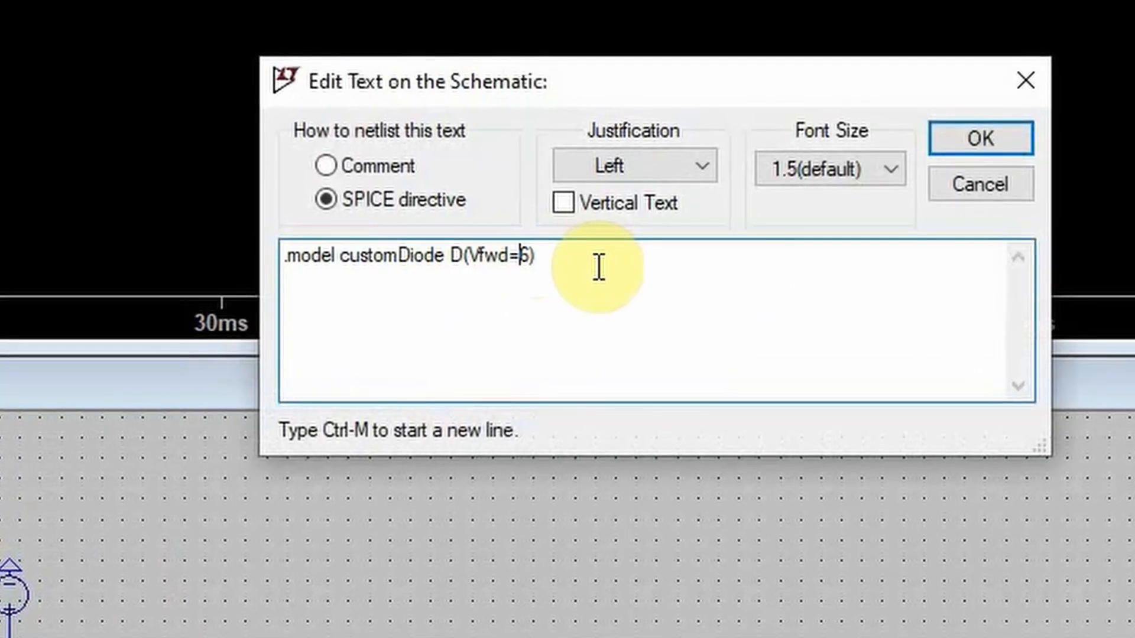
key(Delete)
text(4)
key(Return)
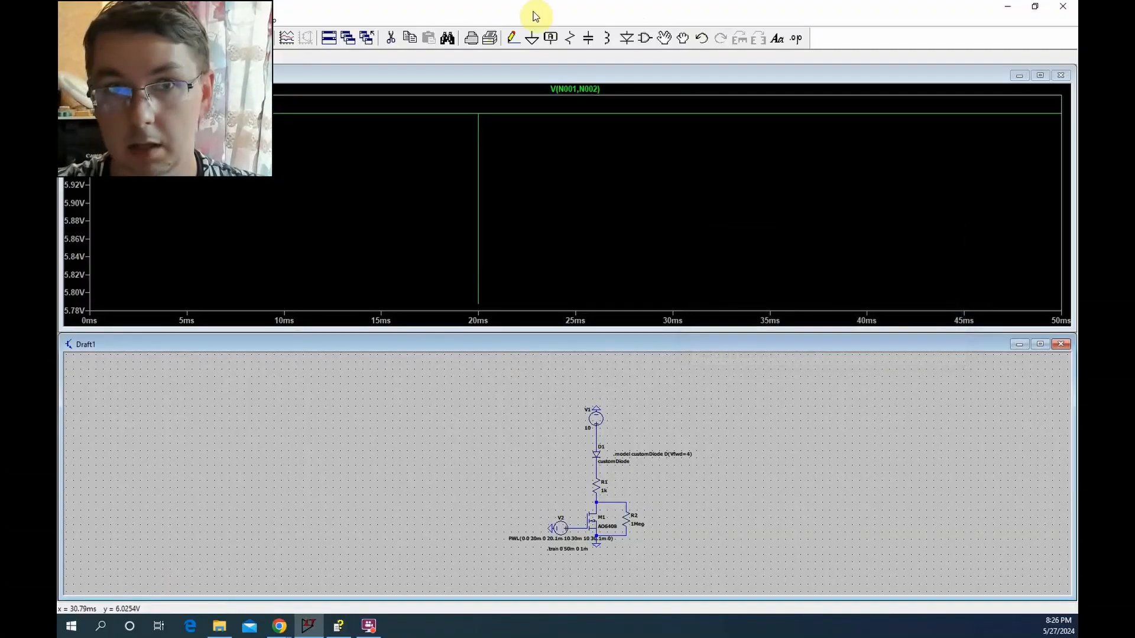
click(155, 39)
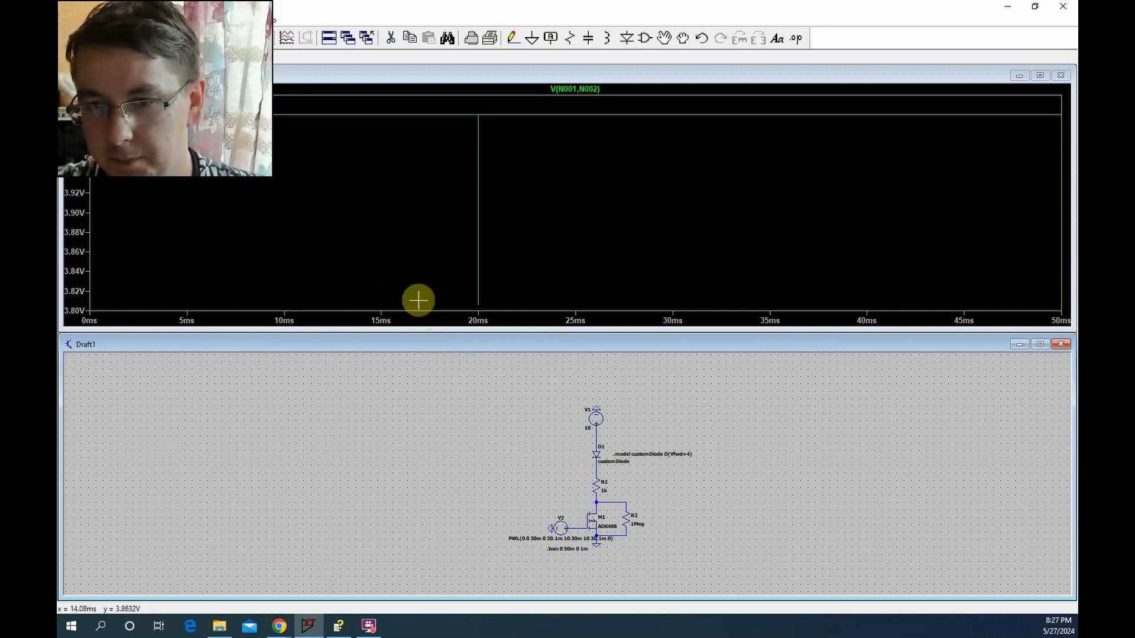
Set Vfwd back to 6 in the customDiode model directive and rerun the simulation
right_click(673, 456)
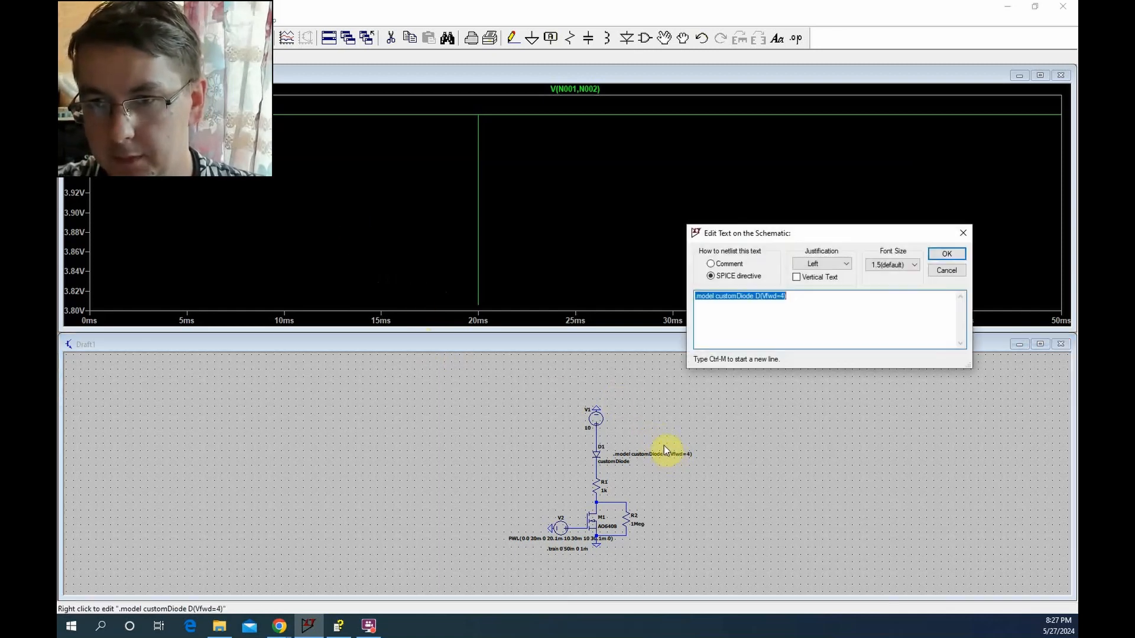
click(781, 296)
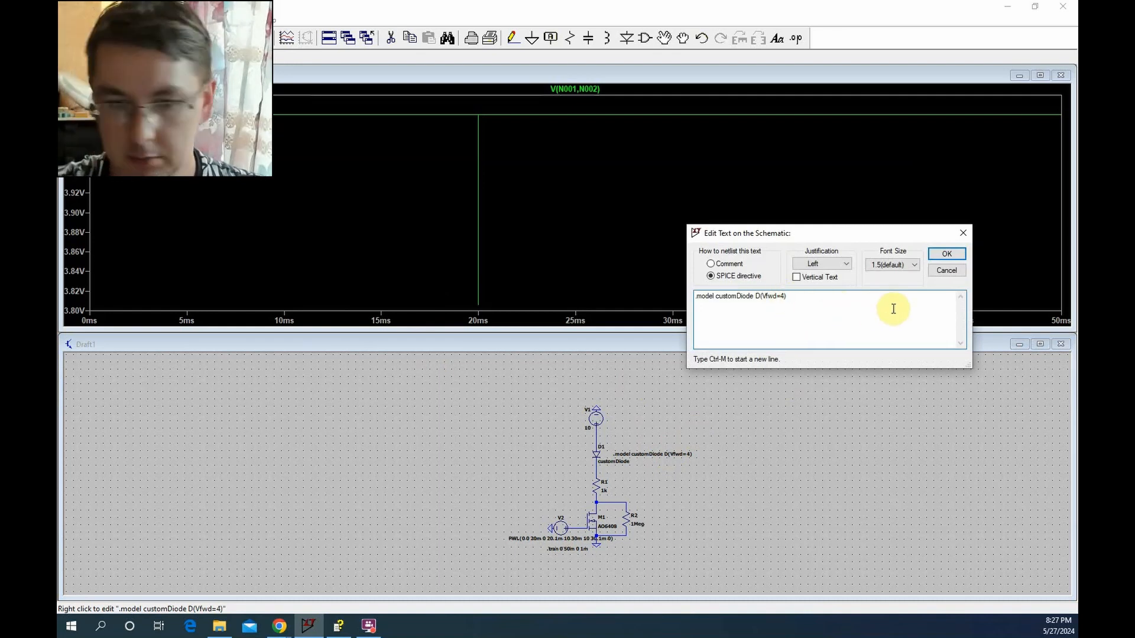
key(BackSpace)
text(6)
key(Return)
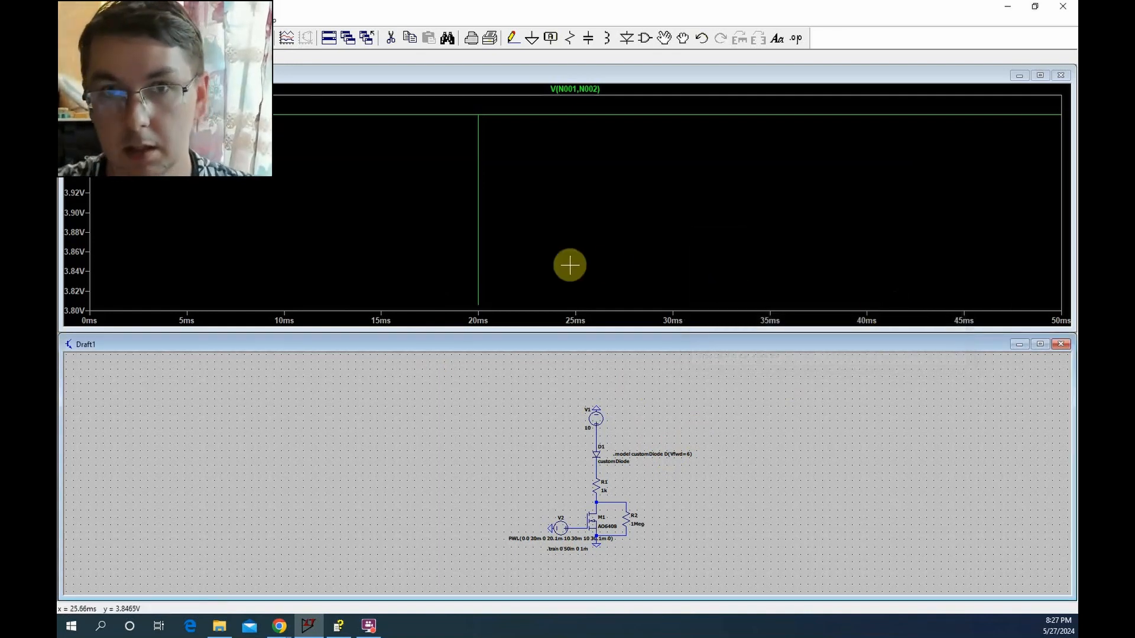
click(165, 39)
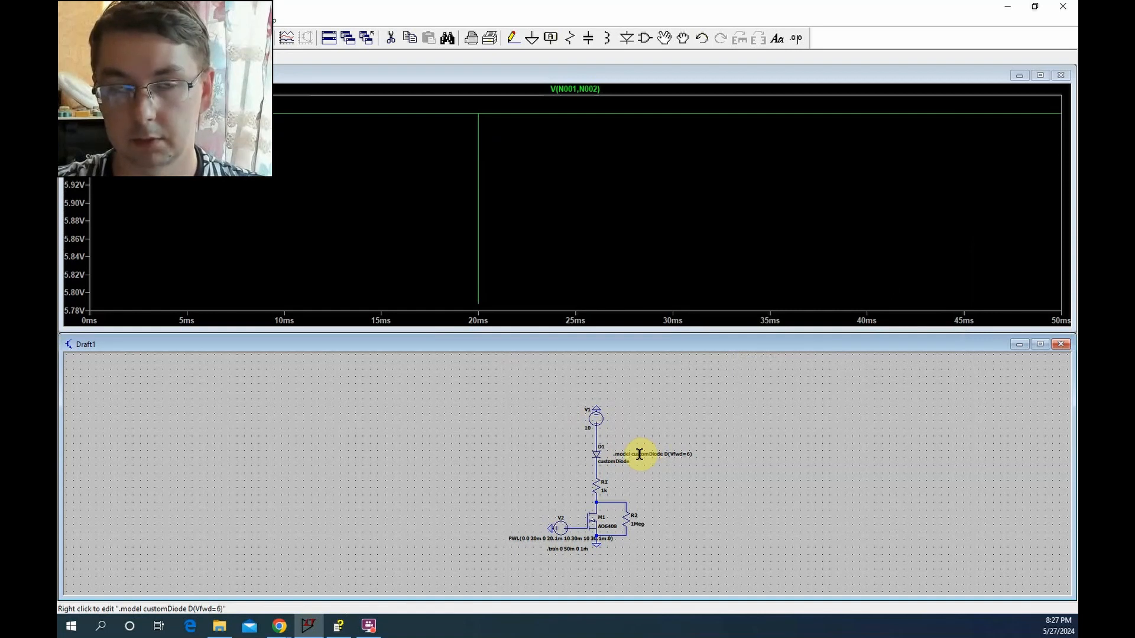
Set the DC value of source V1 to 5 V and rerun the simulation, plotting the current through R1
right_click(595, 416)
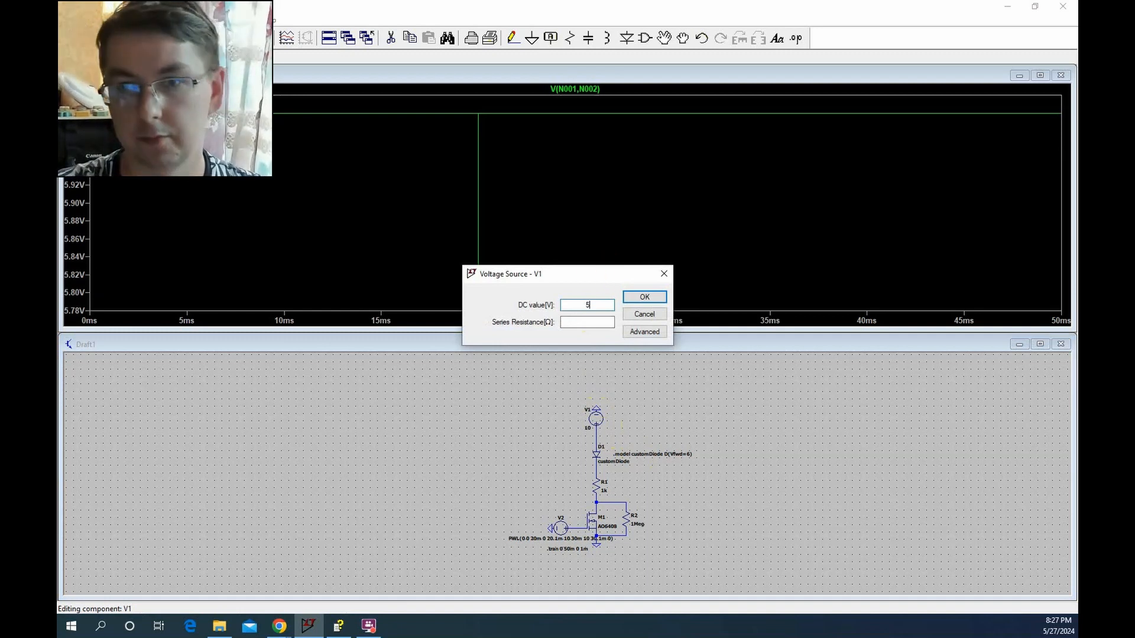
text(5)
key(Return)
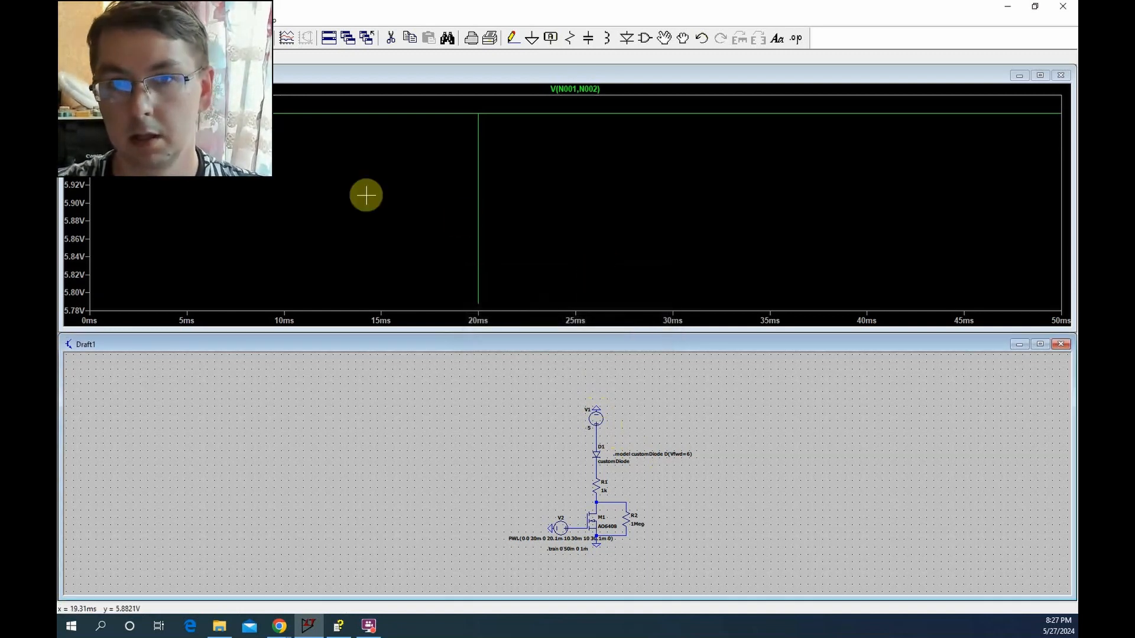
click(160, 41)
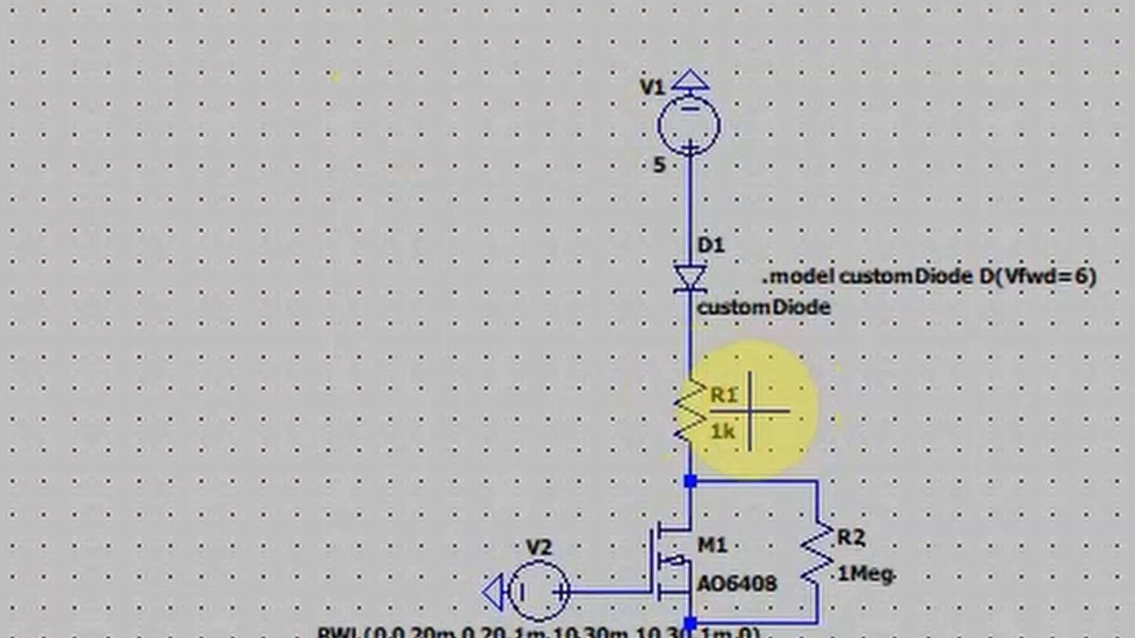
click(712, 393)
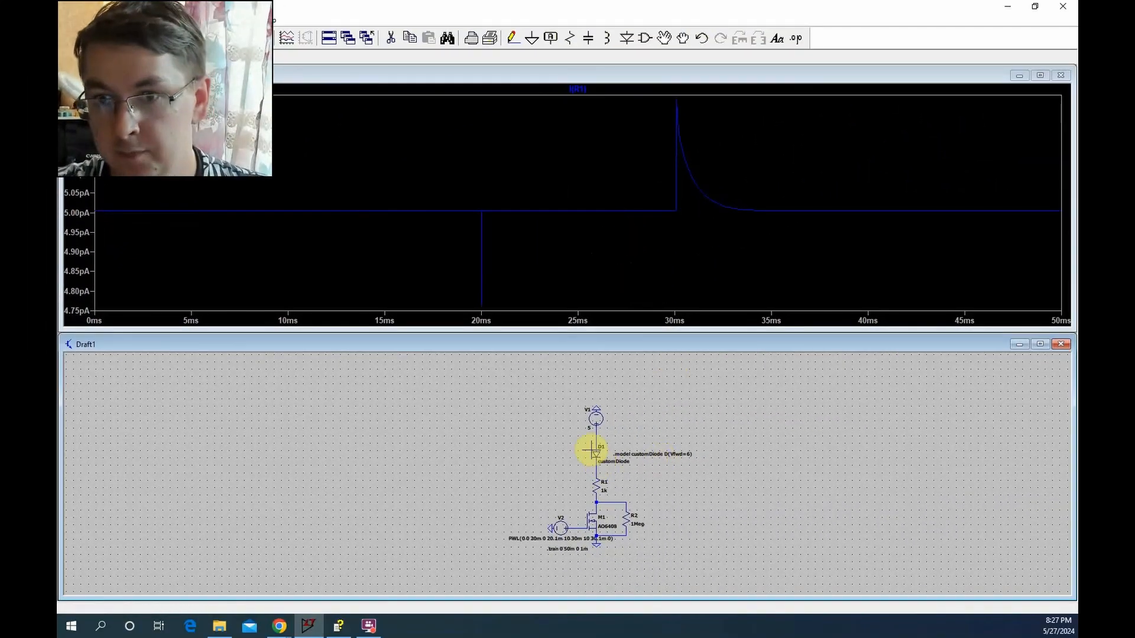
Set the DC value of source V1 to 10 V and rerun the simulation
right_click(642, 454)
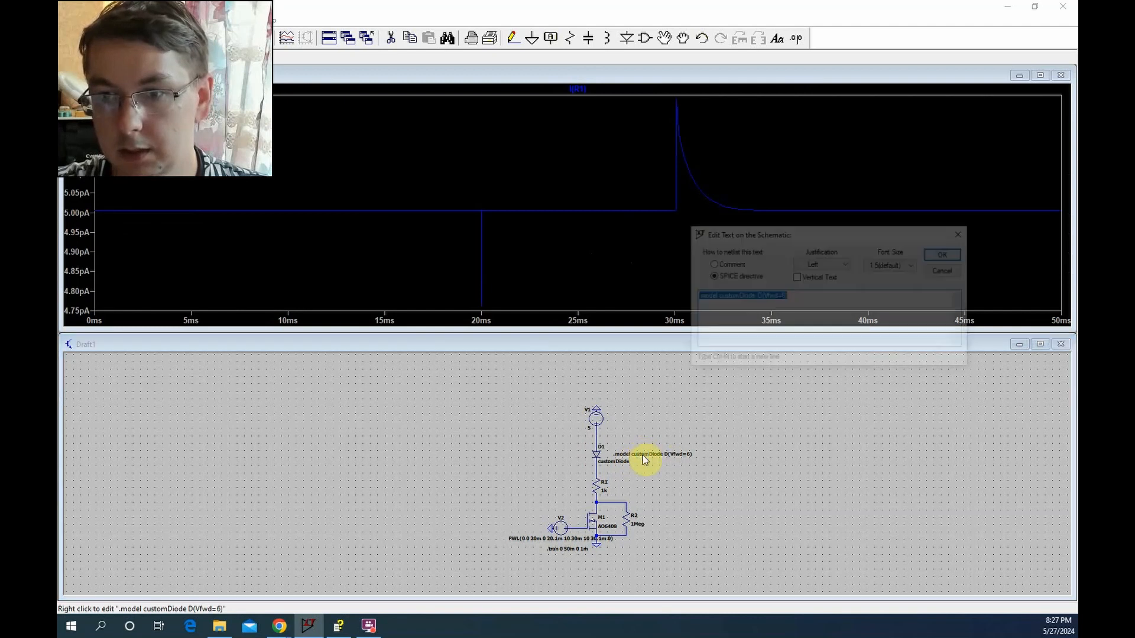
click(949, 272)
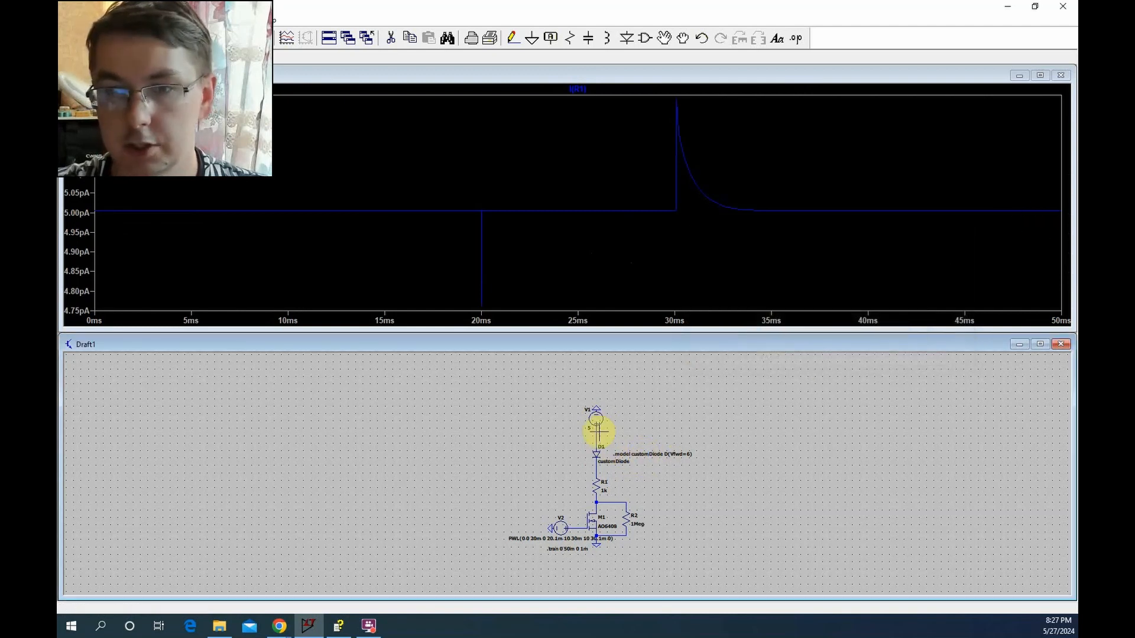
right_click(594, 417)
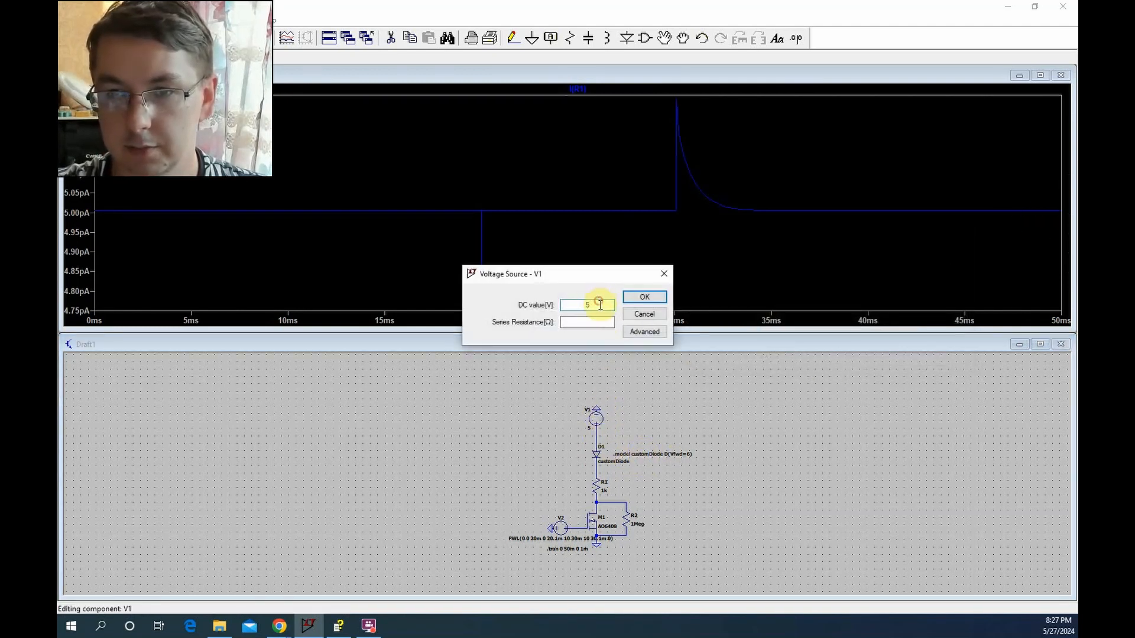
text(10)
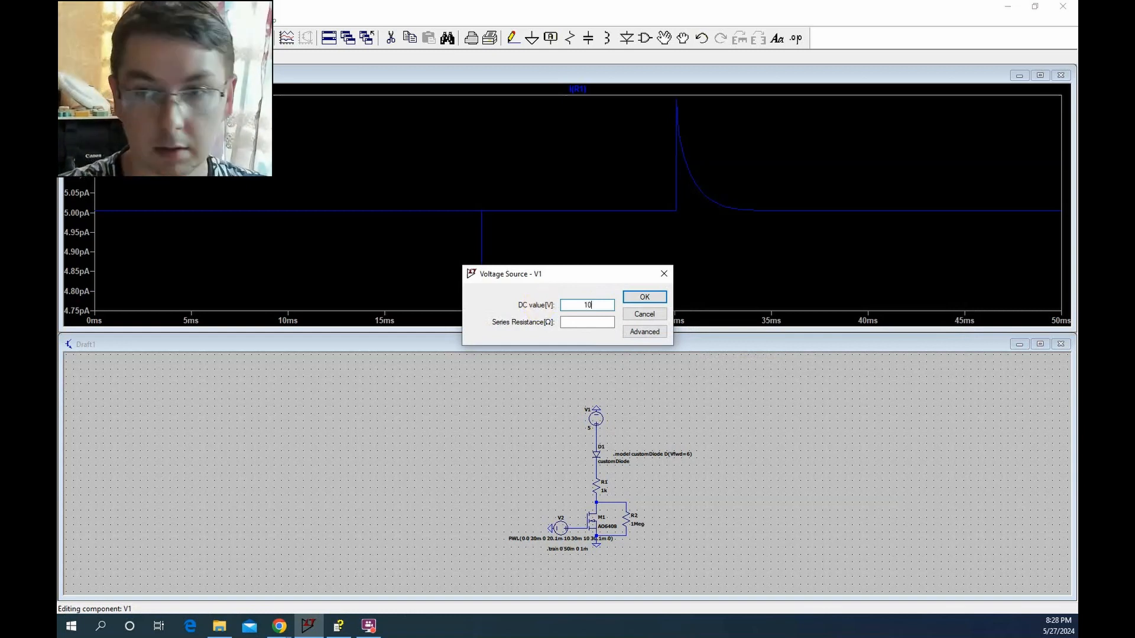
key(Return)
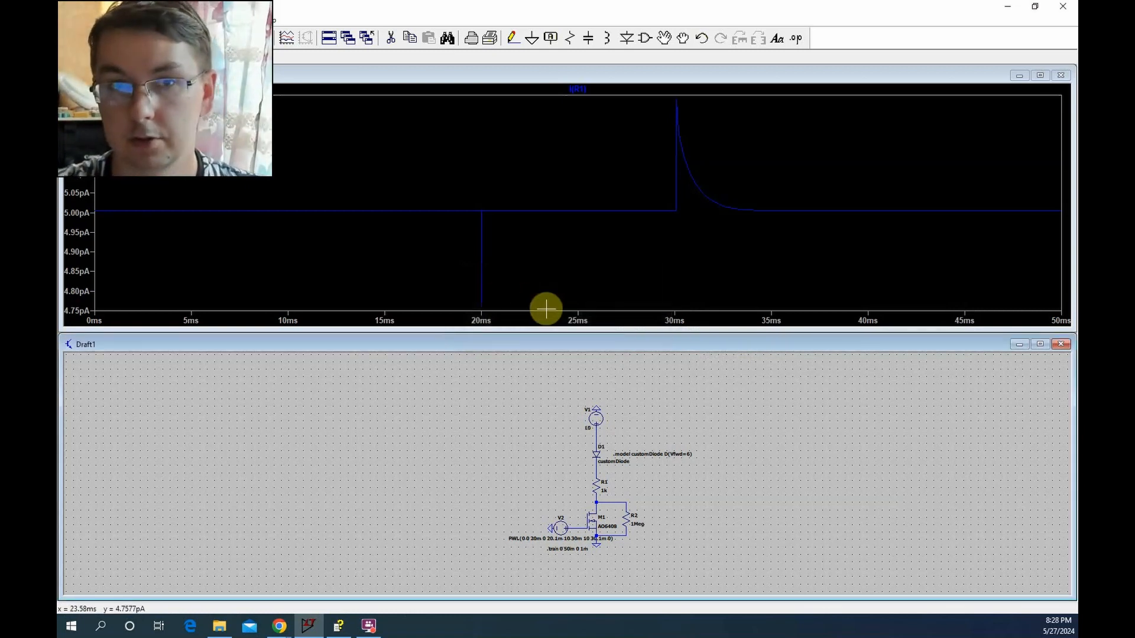
click(159, 44)
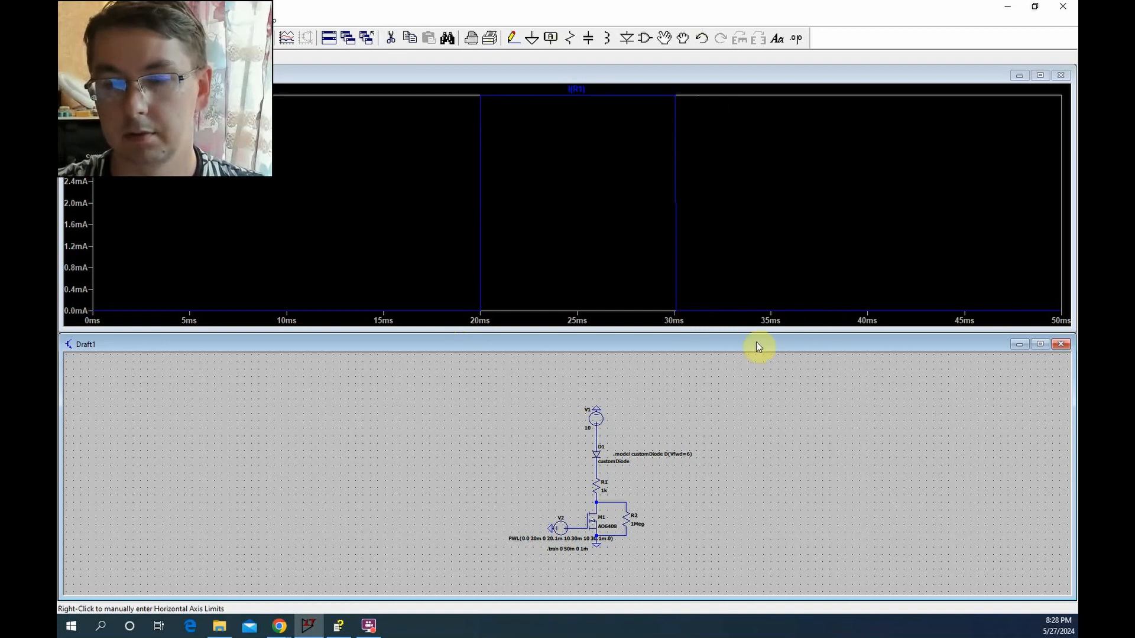
Inspect the properties of resistor R1 and MOSFET M1, and plot the voltage at the node between them
right_click(600, 484)
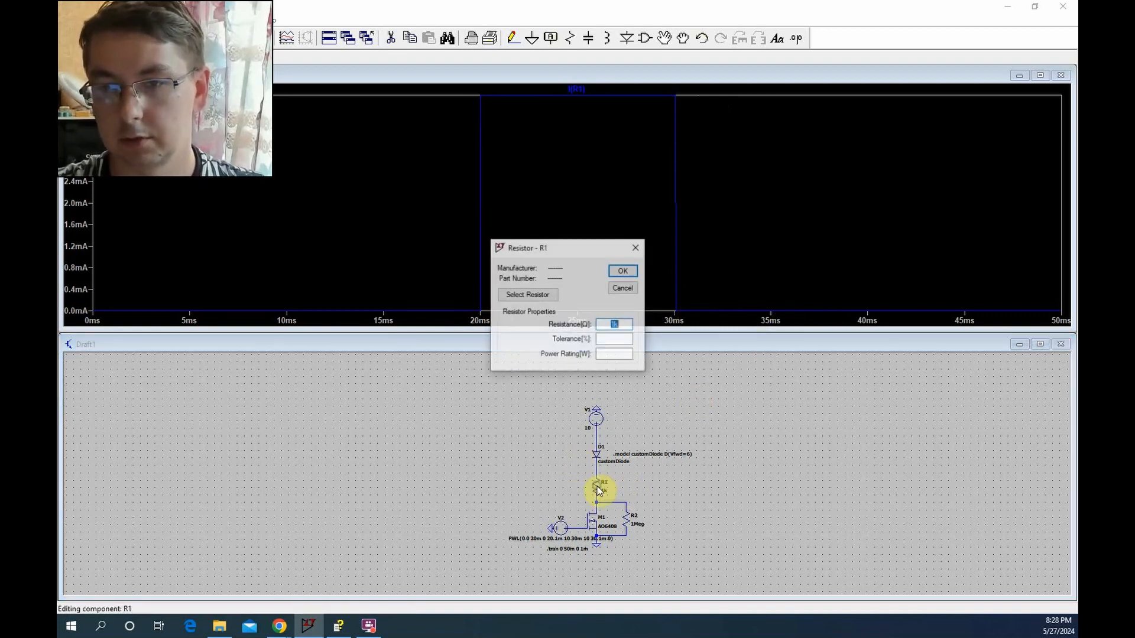
click(626, 287)
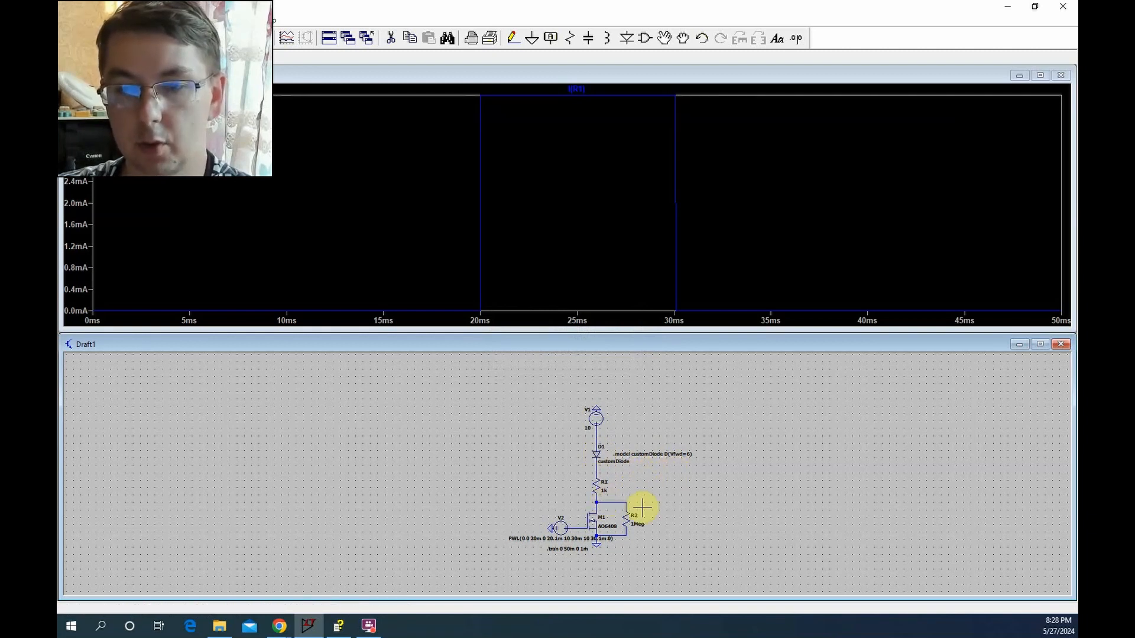
right_click(597, 520)
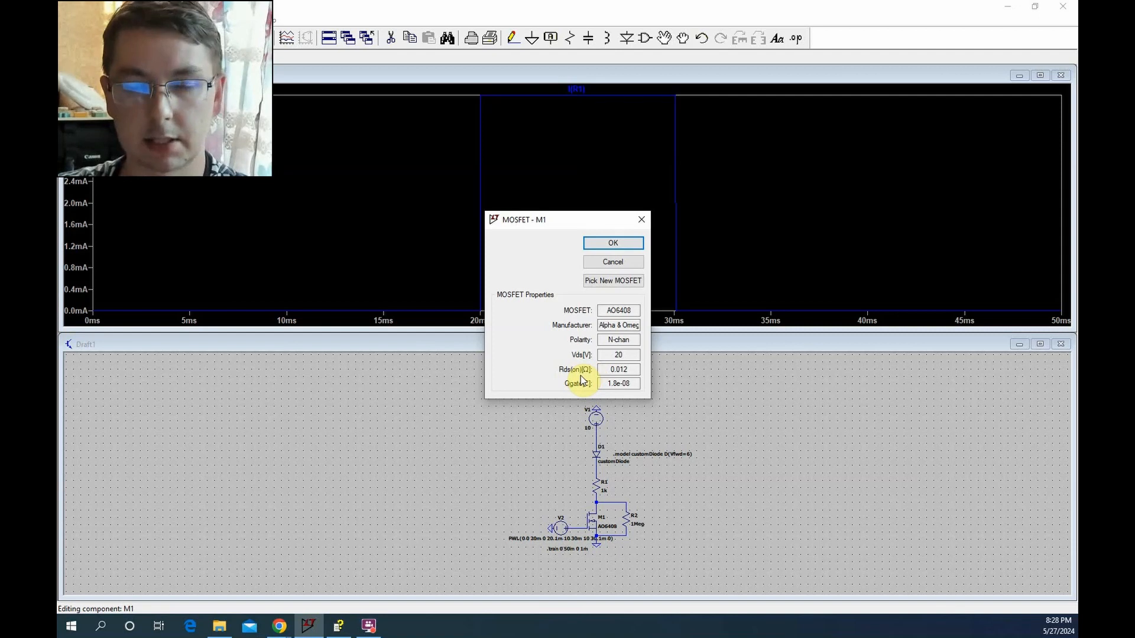
click(634, 264)
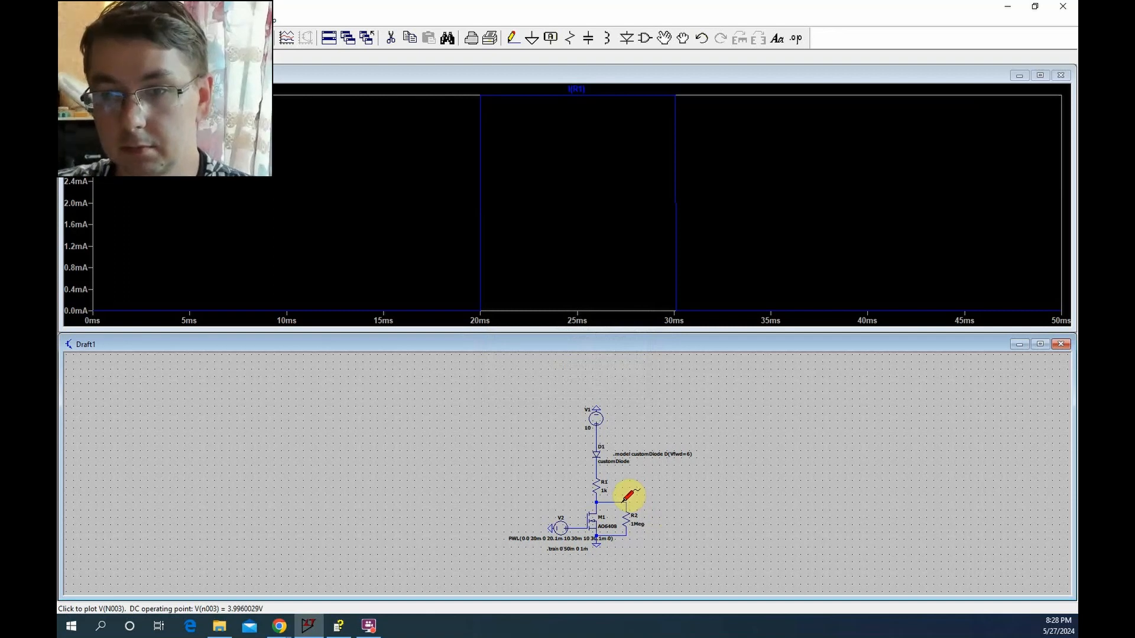
click(621, 502)
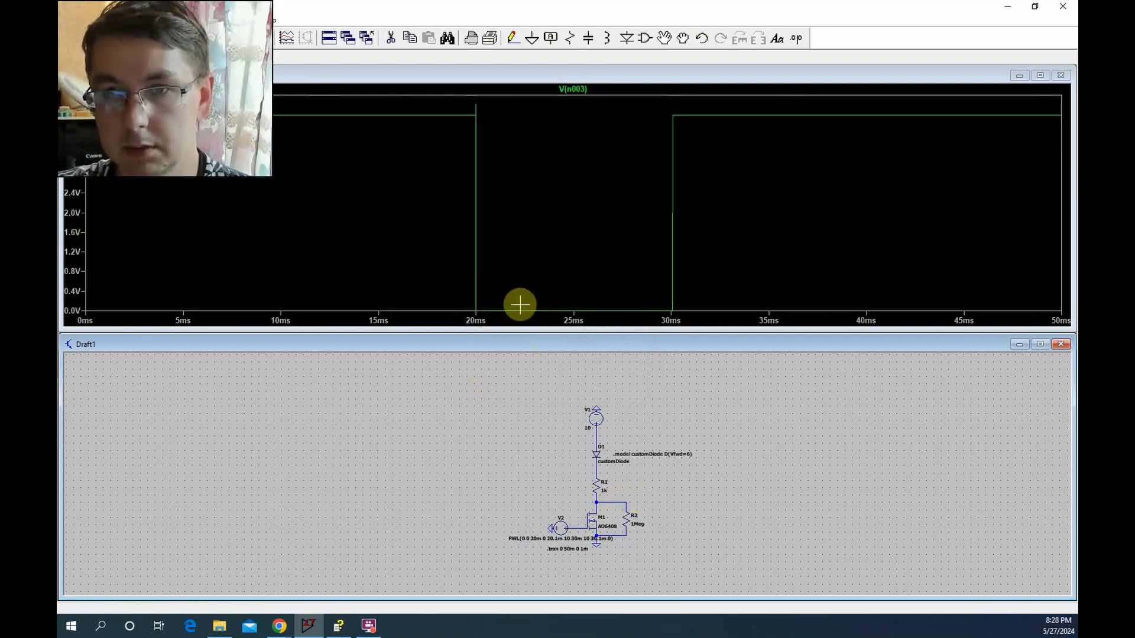
Attach a measurement cursor to the V(n003) trace to read the node voltage while the MOSFET is conducting
click(582, 89)
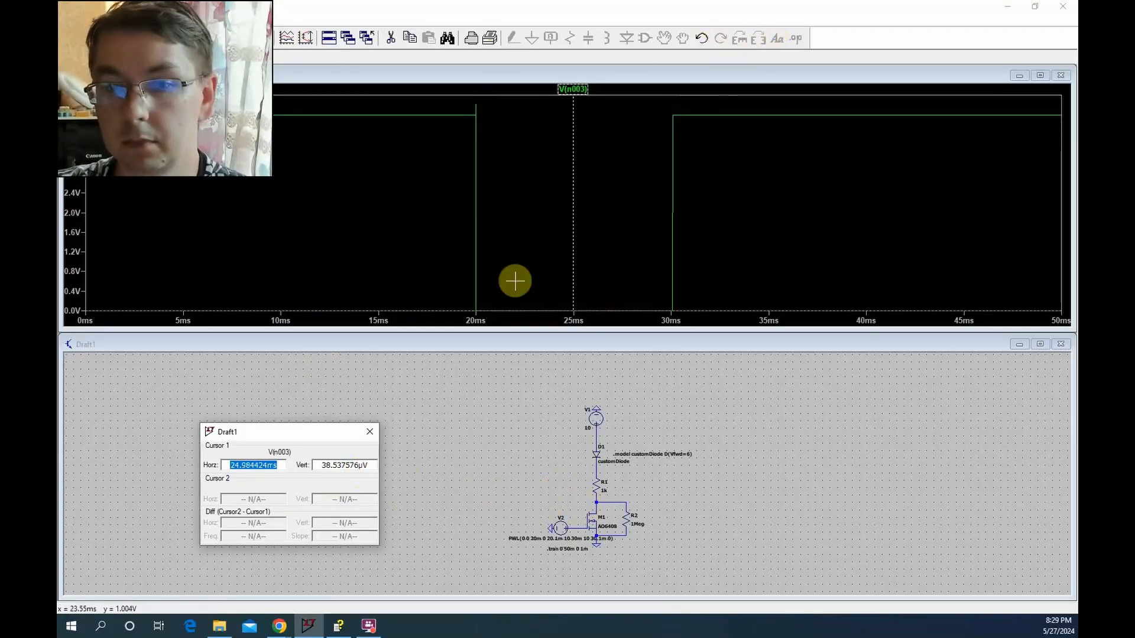
click(470, 414)
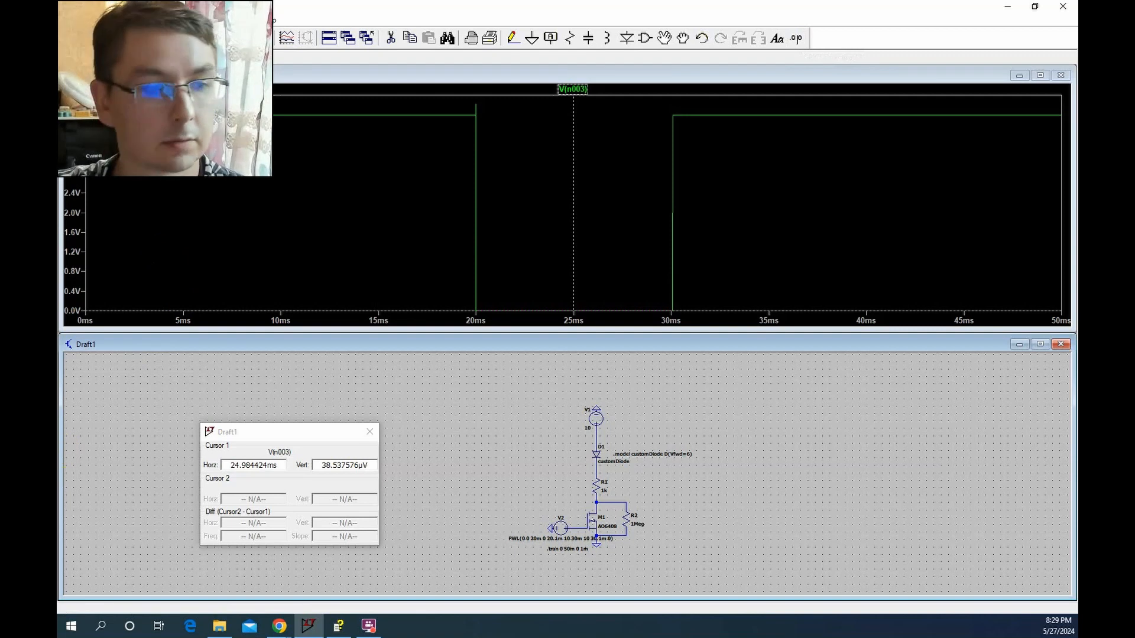
Open the NMOS page from the .MODEL help topic and copy the example directive .model MyMOSFET NMOS(KP=.001)
key(alt+Tab)
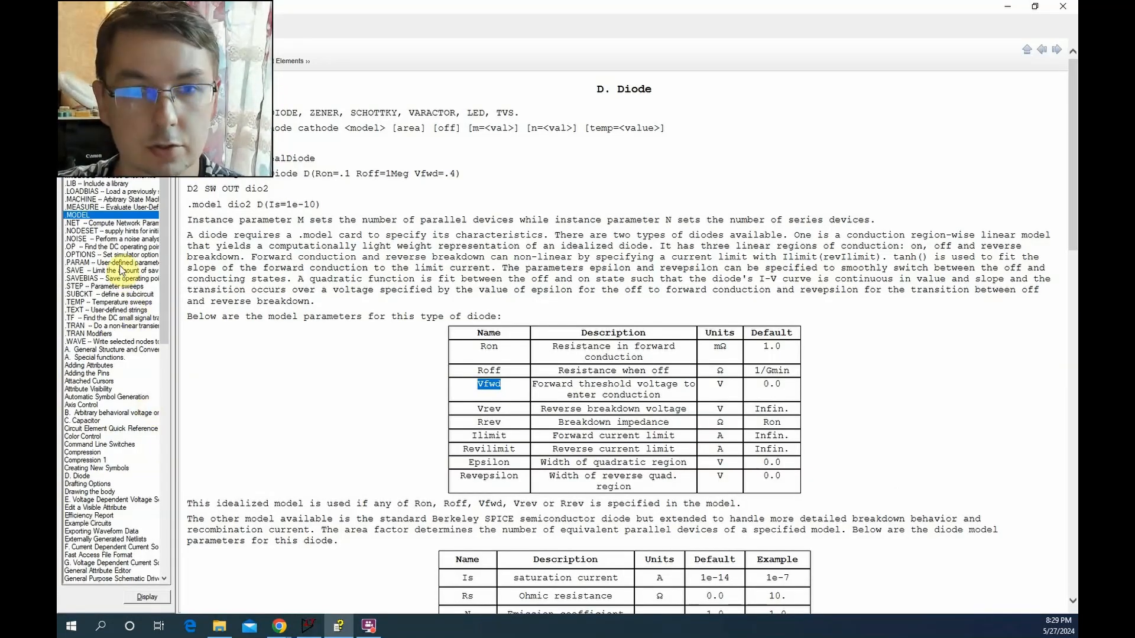
double_click(107, 216)
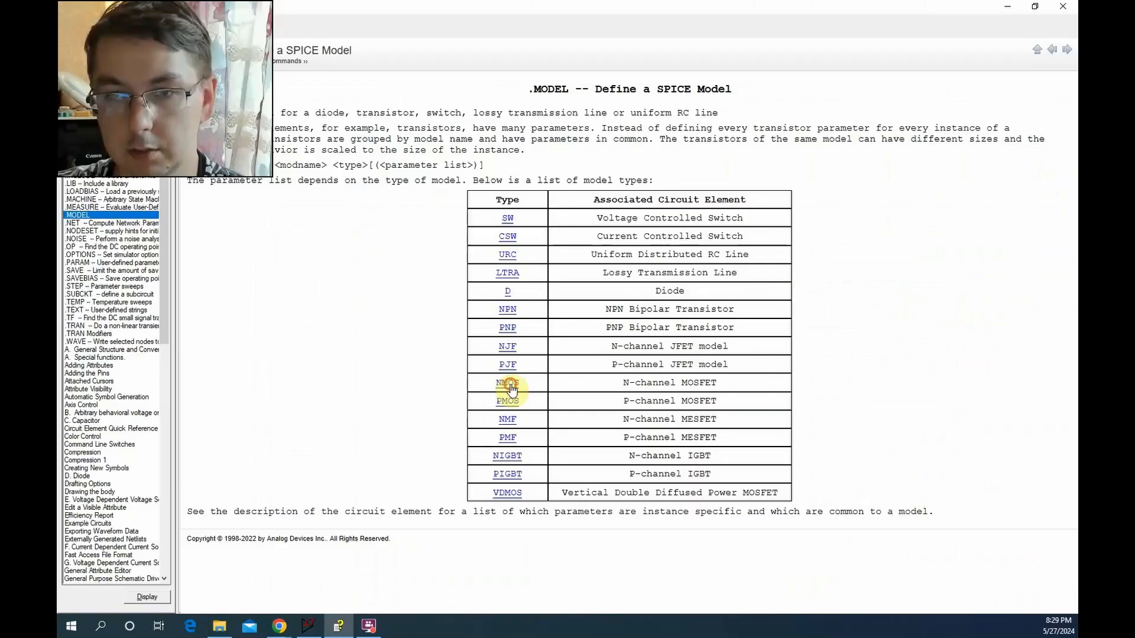
click(408, 382)
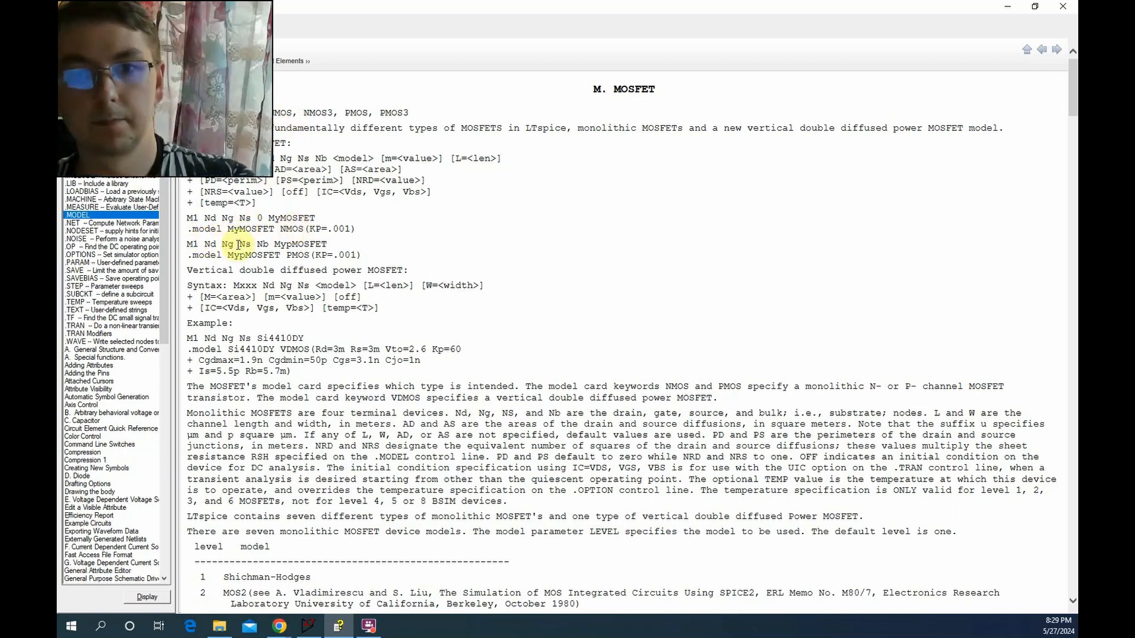
drag(359, 228, 189, 234)
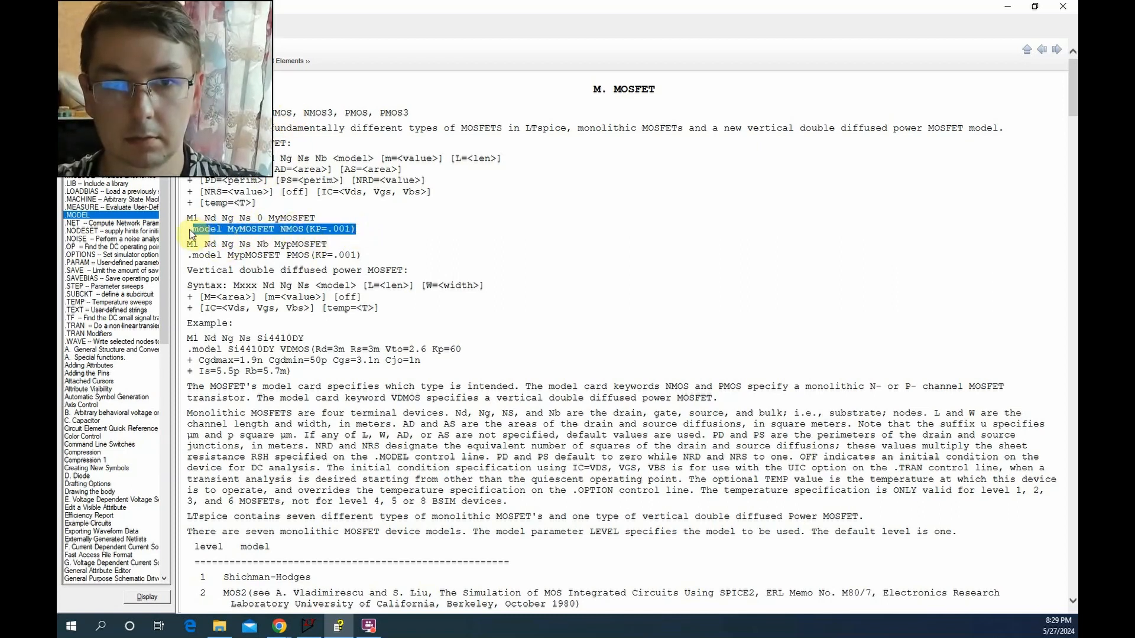
Look through the MOSFET model parameter table for the drain-source resistance parameter, and return to the schematic
scroll(406, 263, down, 10)
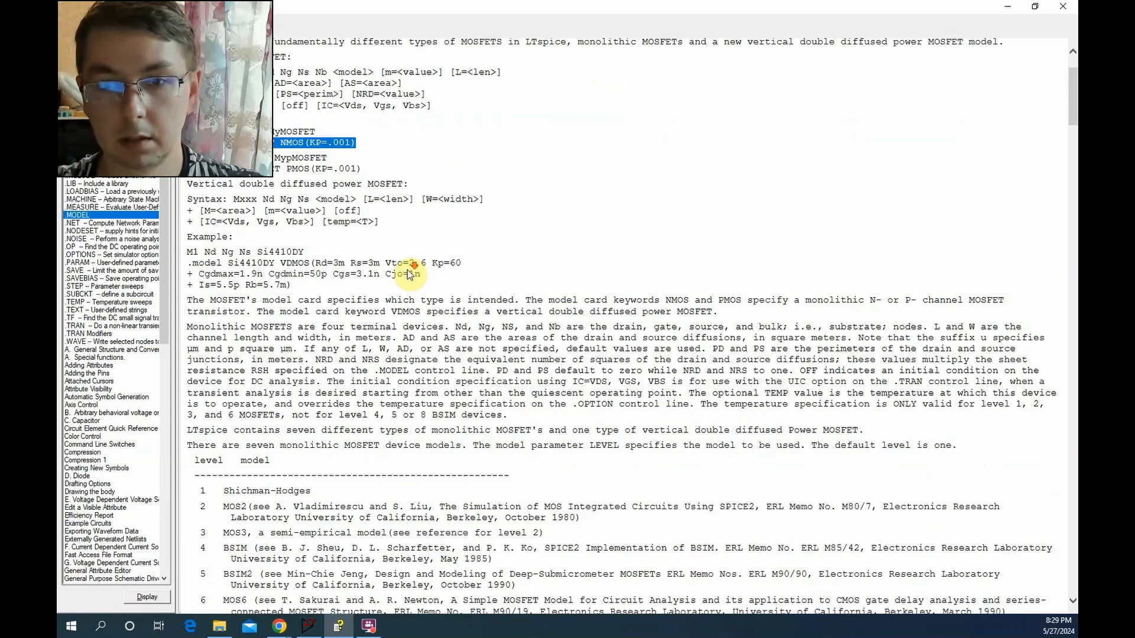
scroll(464, 286, down, 8)
scroll(463, 286, up, 9)
scroll(464, 287, down, 6)
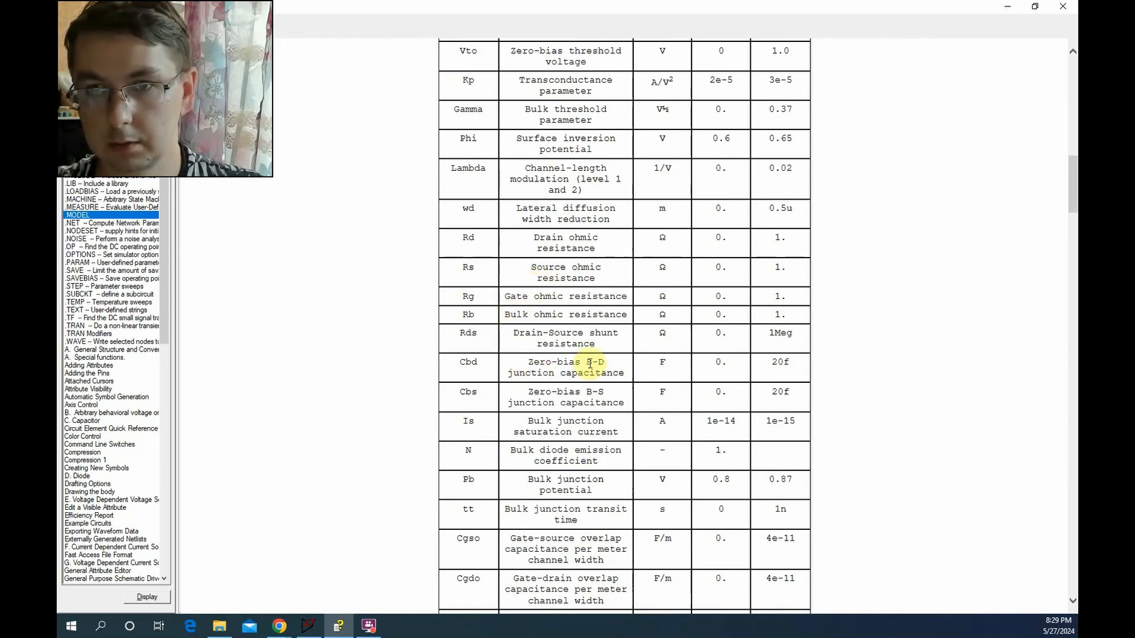
scroll(589, 364, up, 3)
scroll(590, 363, down, 9)
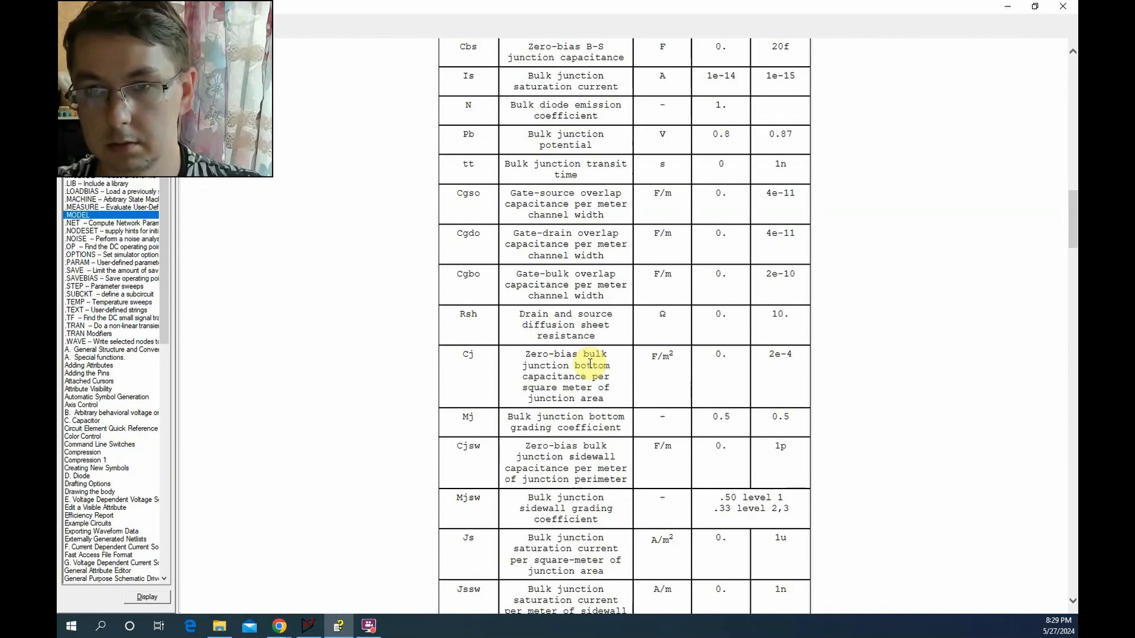
scroll(590, 363, up, 4)
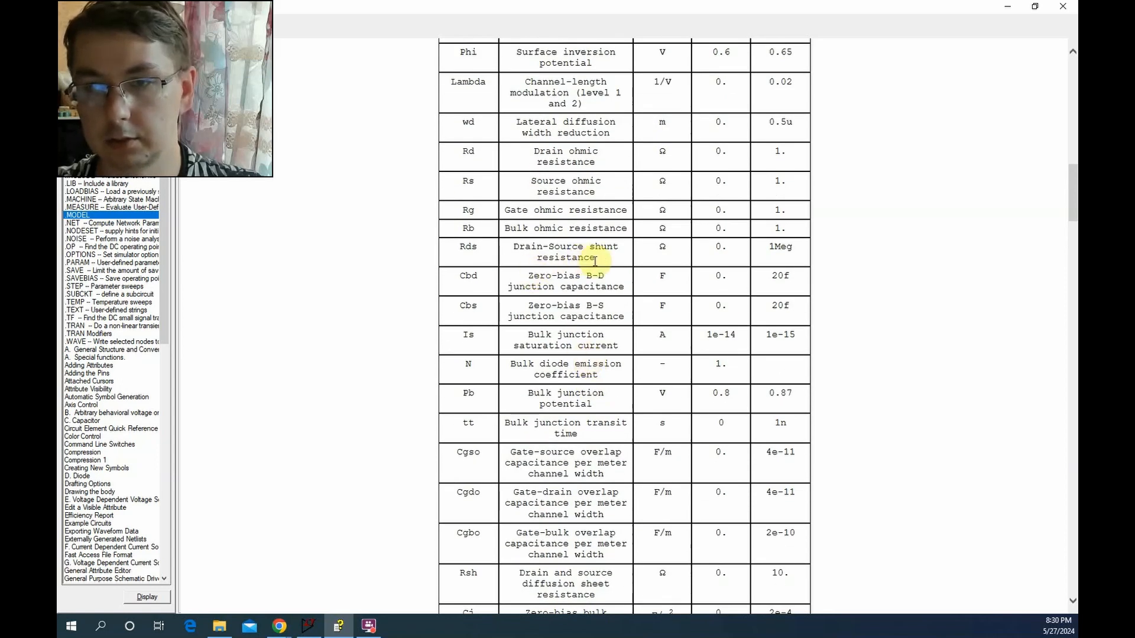
click(1008, 7)
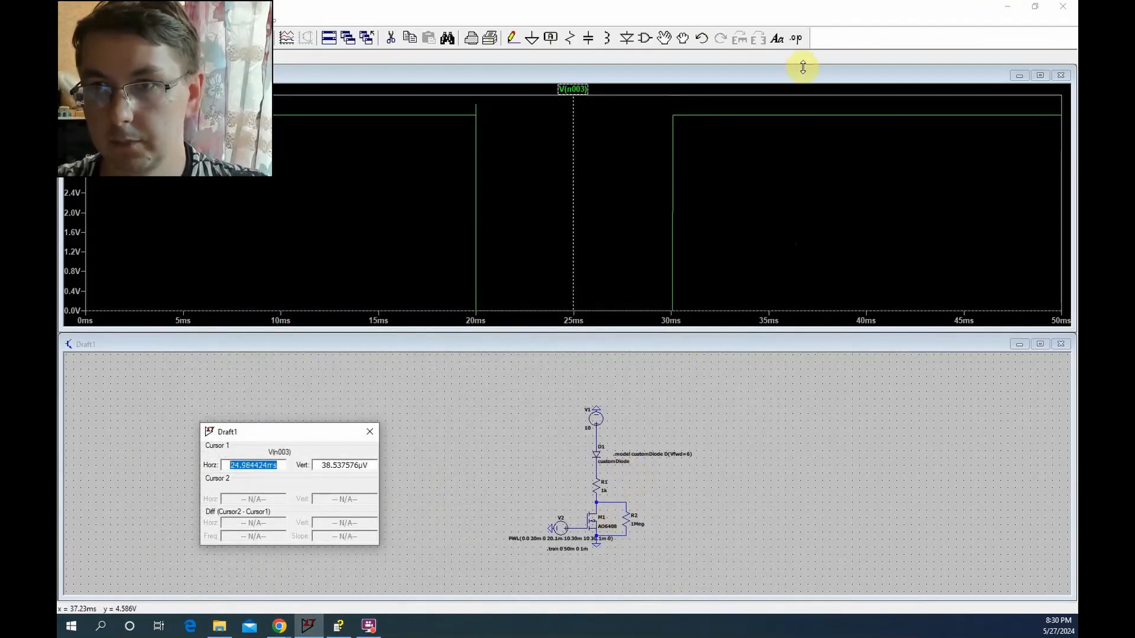
Start a new SPICE directive from the copied NMOS model example and change its model name to AO6408
click(795, 41)
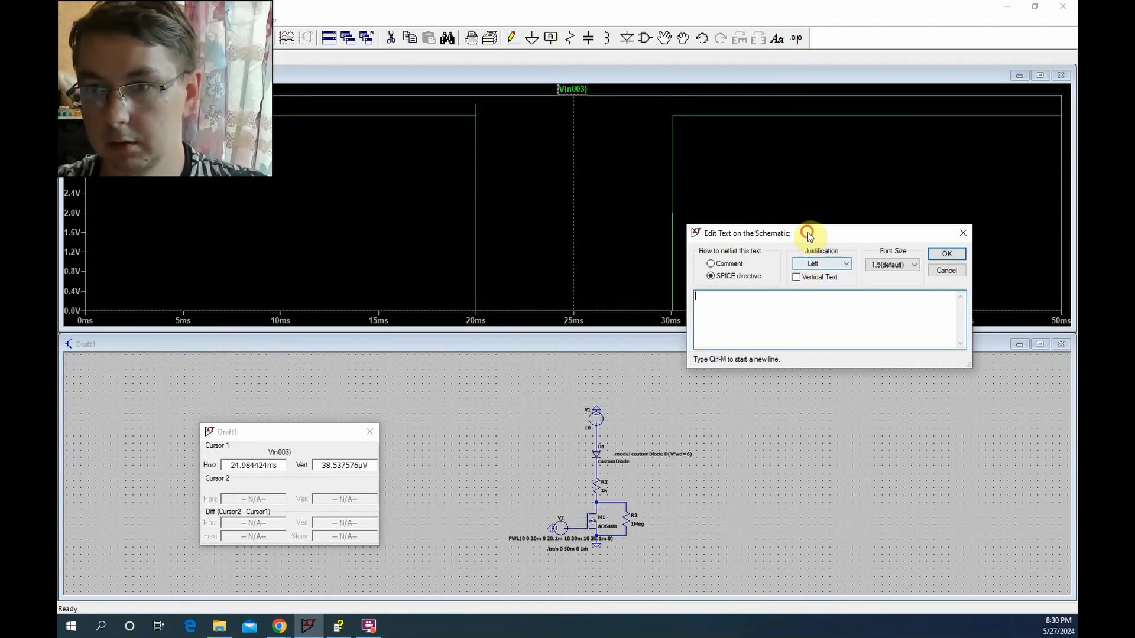
drag(809, 237, 767, 409)
click(676, 465)
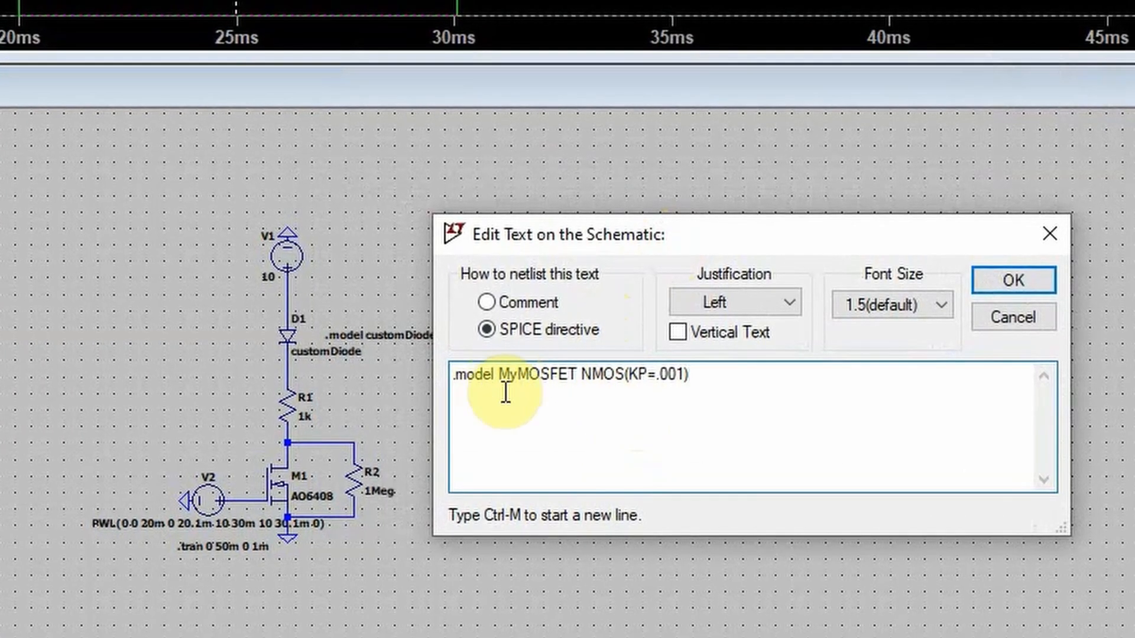
double_click(563, 373)
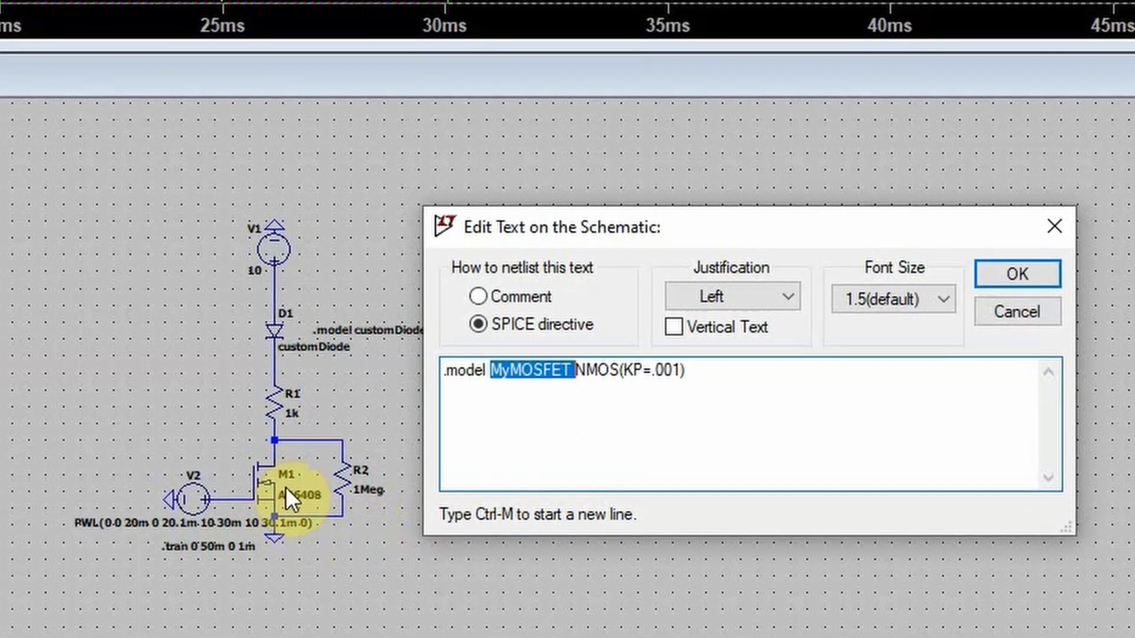
text(A)
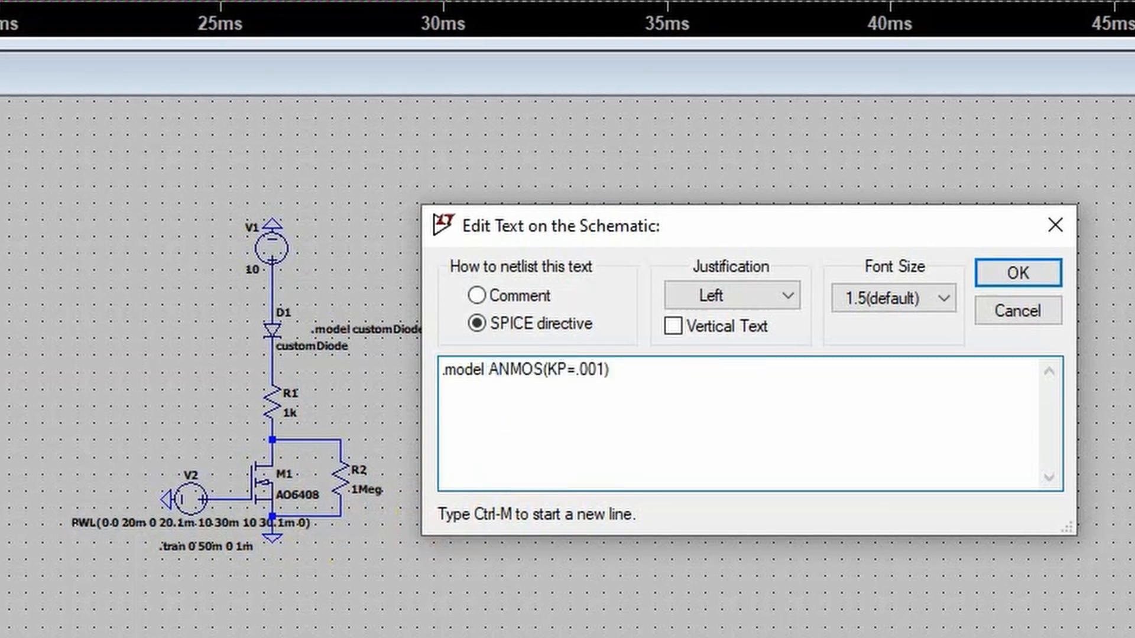
text(O)
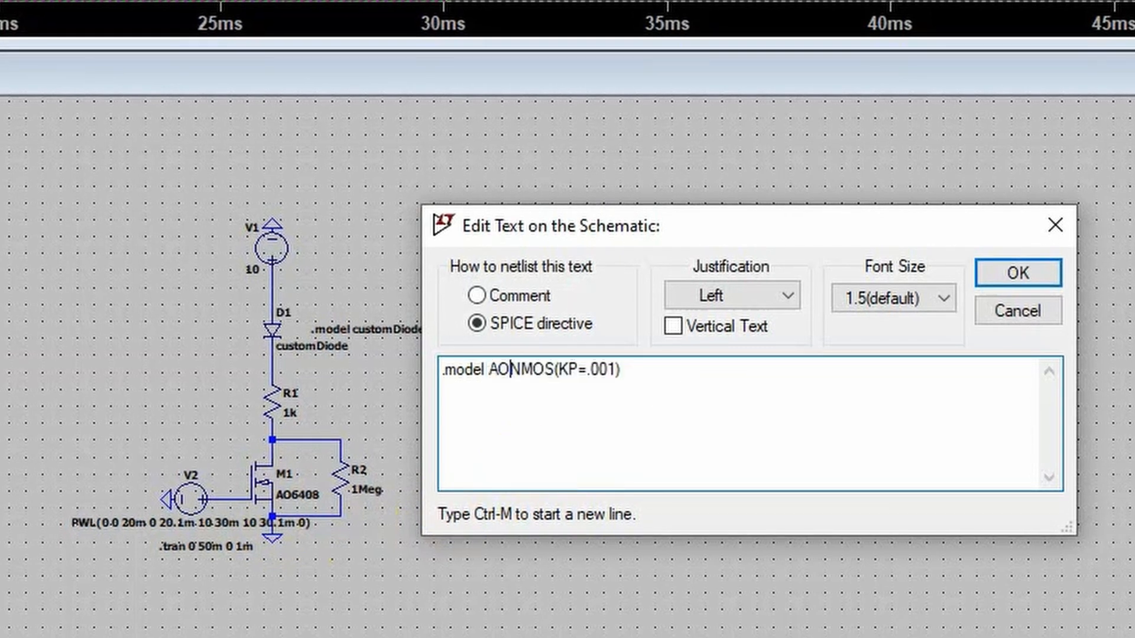
text(64)
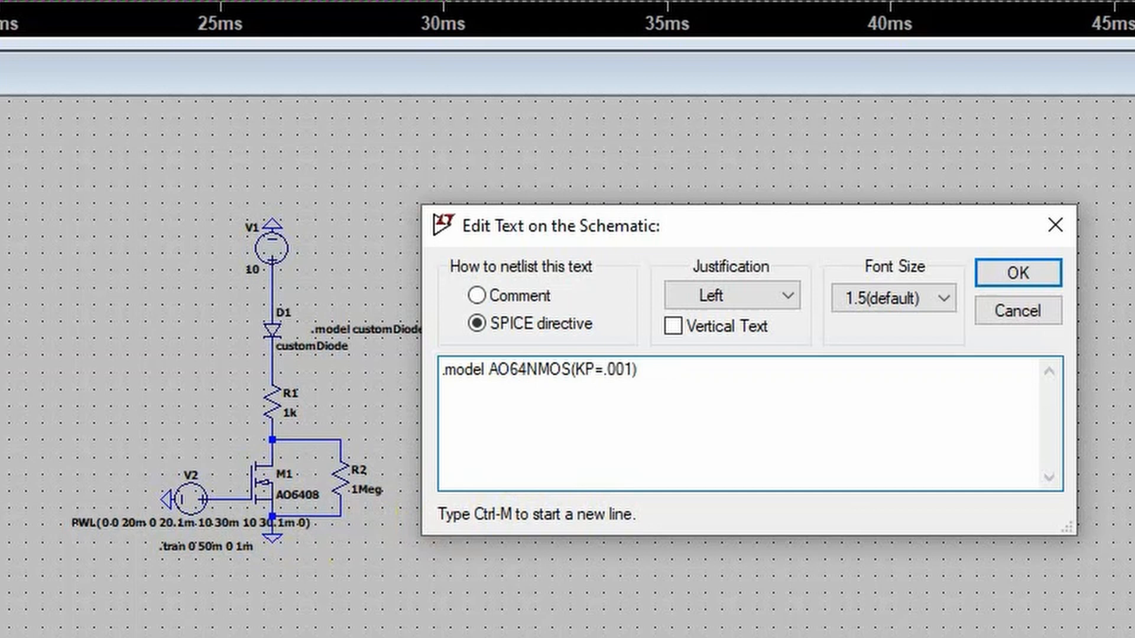
text(08)
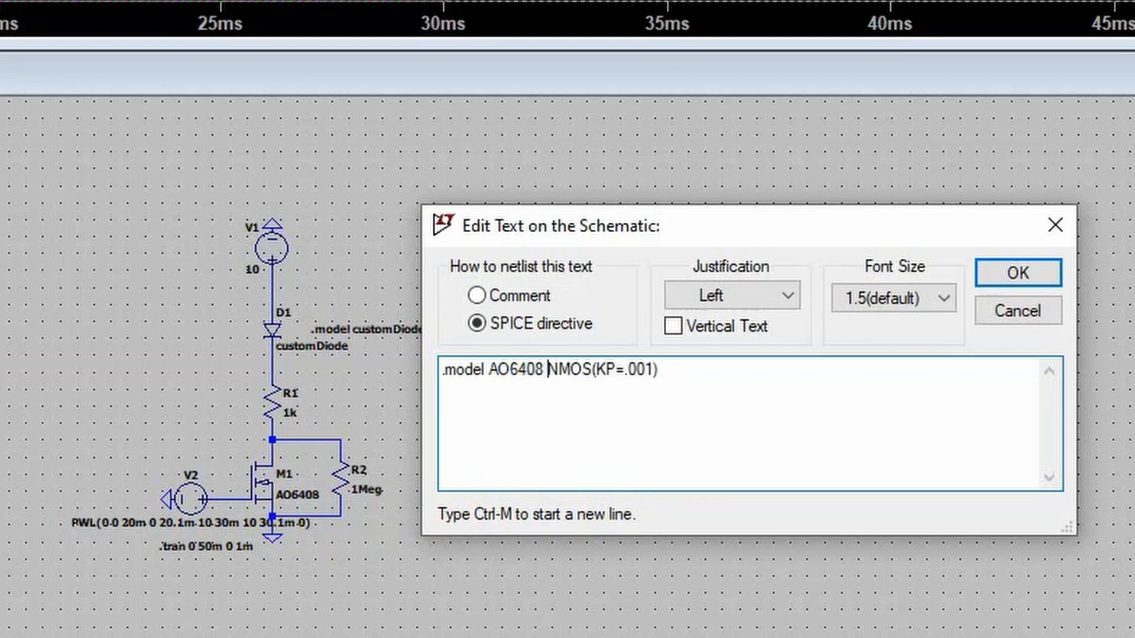
Replace the KP parameter in the AO6408 directive with Rds=12m and place the directive beside resistor R2
drag(655, 370, 597, 379)
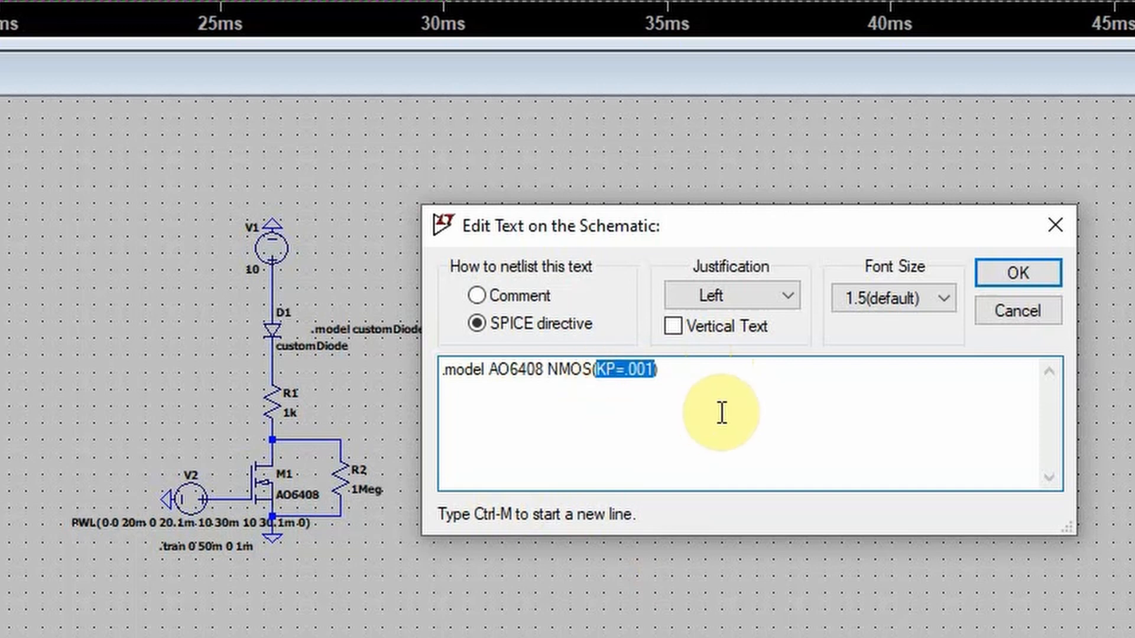
key(BackSpace)
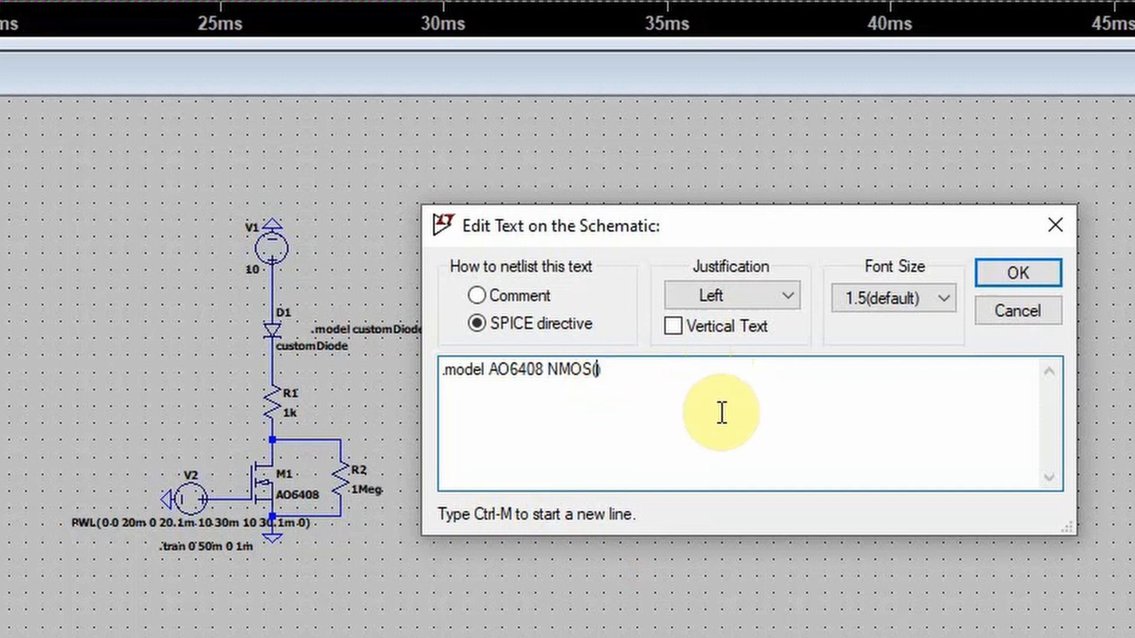
text(D)
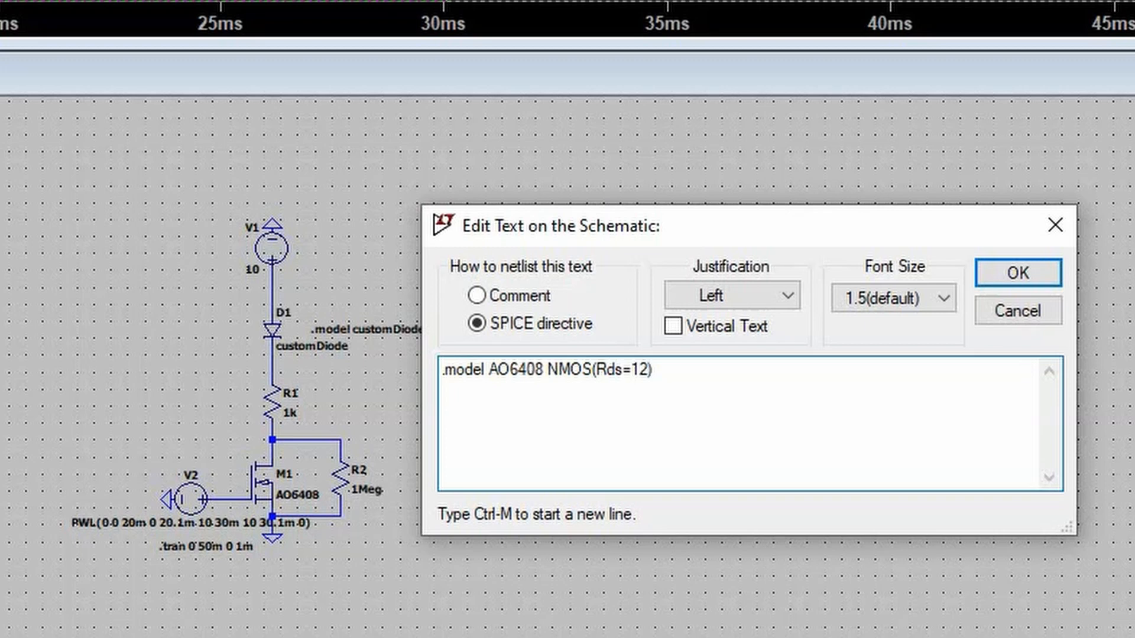
text())
key(Return)
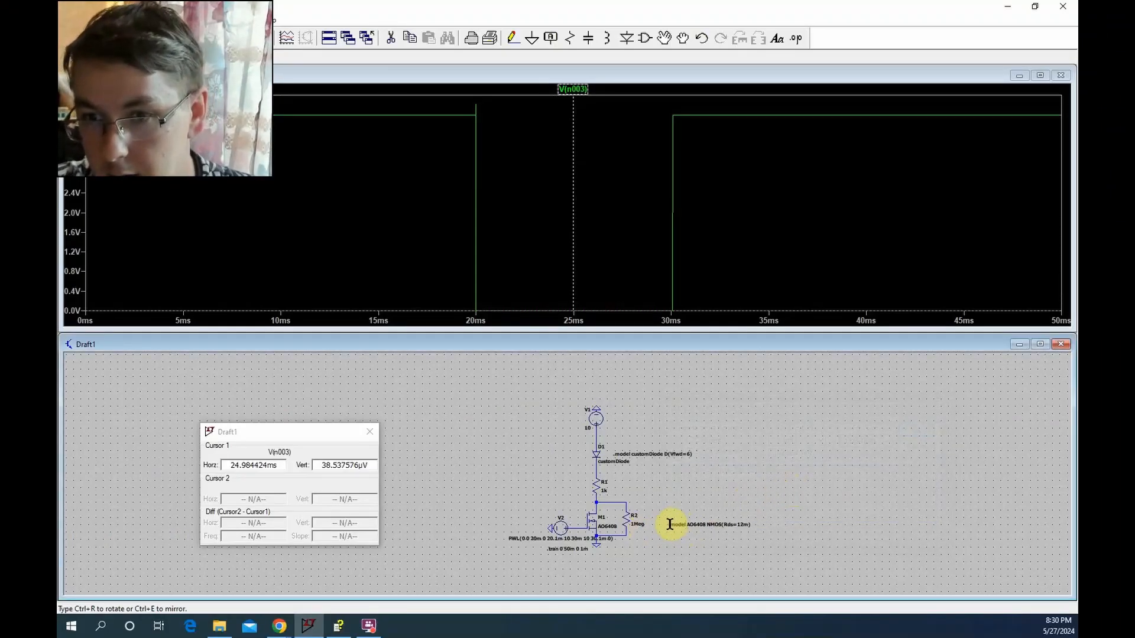
click(661, 527)
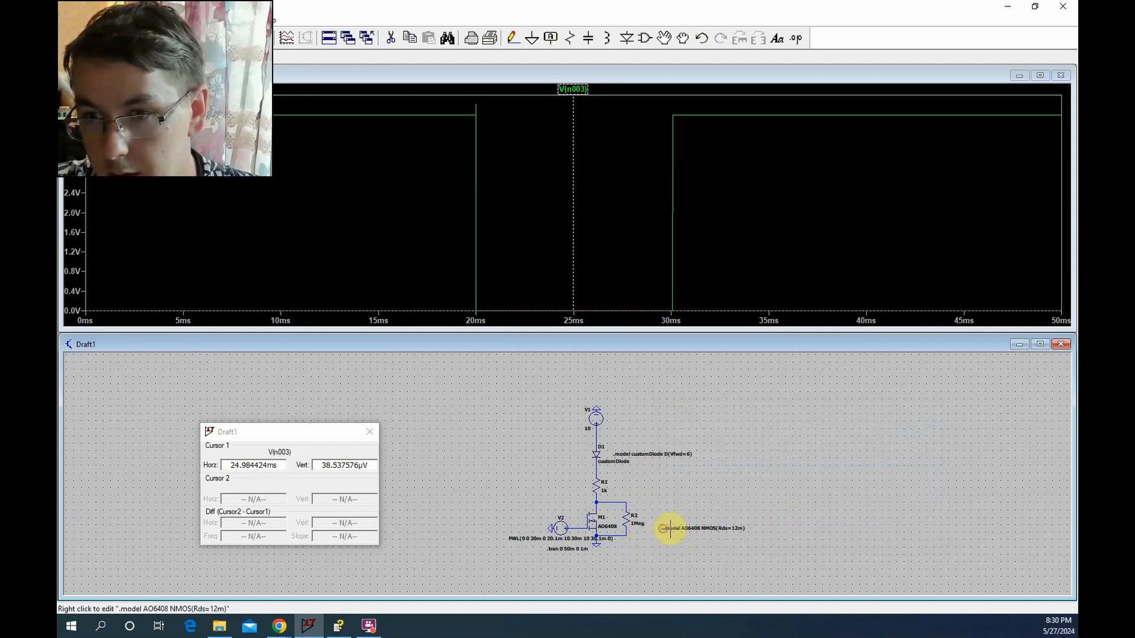
Rerun the simulation and check the properties of MOSFET M1 without changing them
click(169, 44)
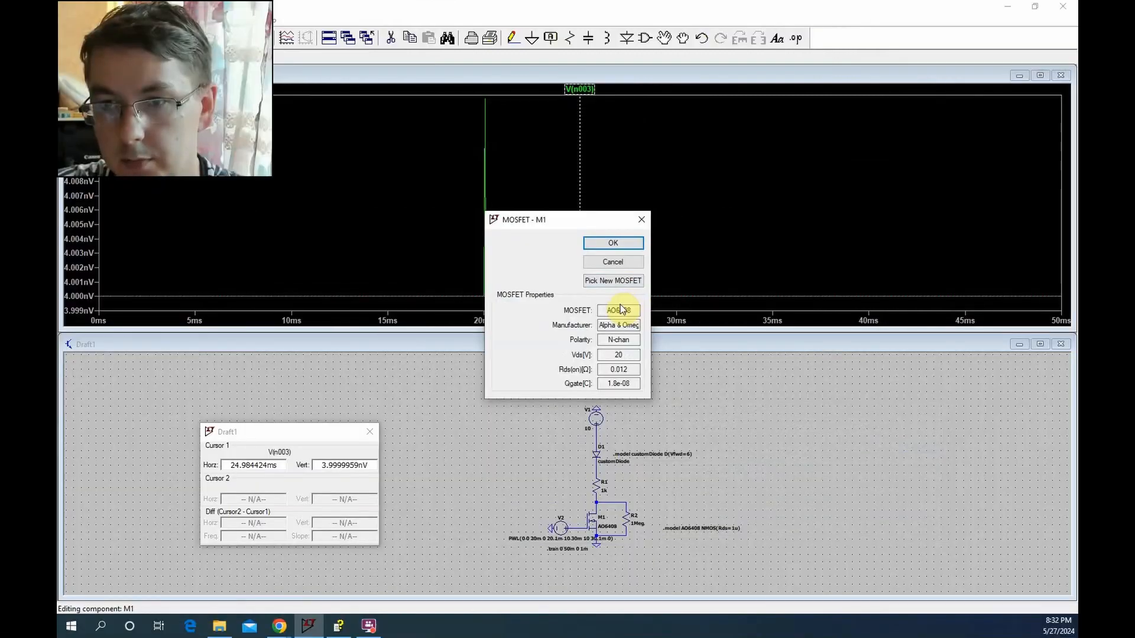
click(631, 261)
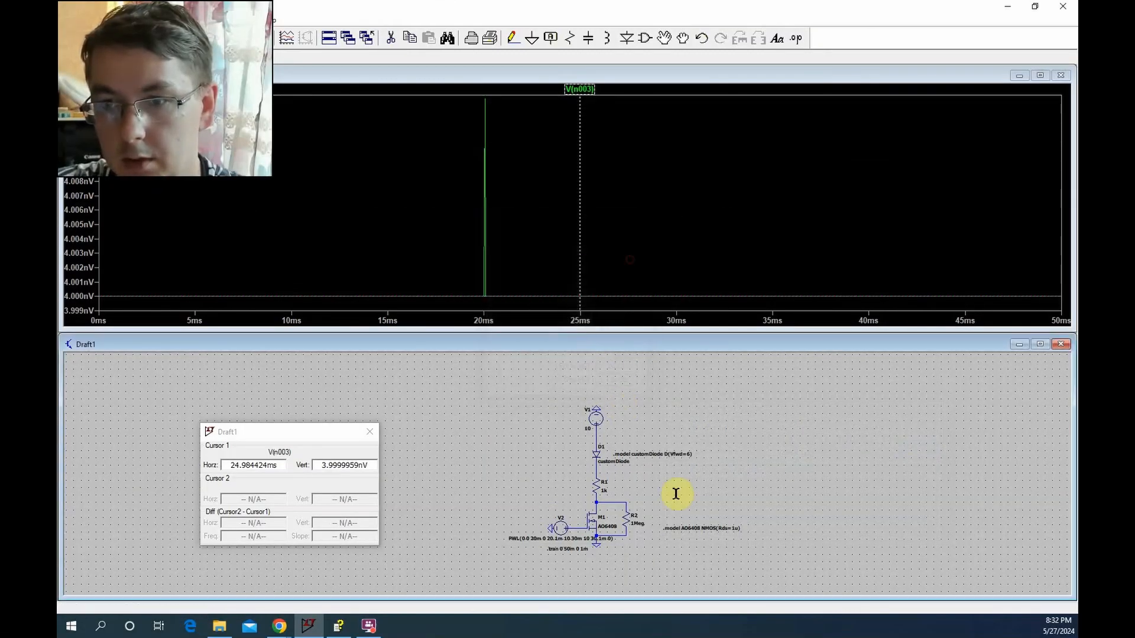
Set Rds to 0.1 in the AO6408 NMOS model directive and rerun the simulation
right_click(733, 528)
click(560, 377)
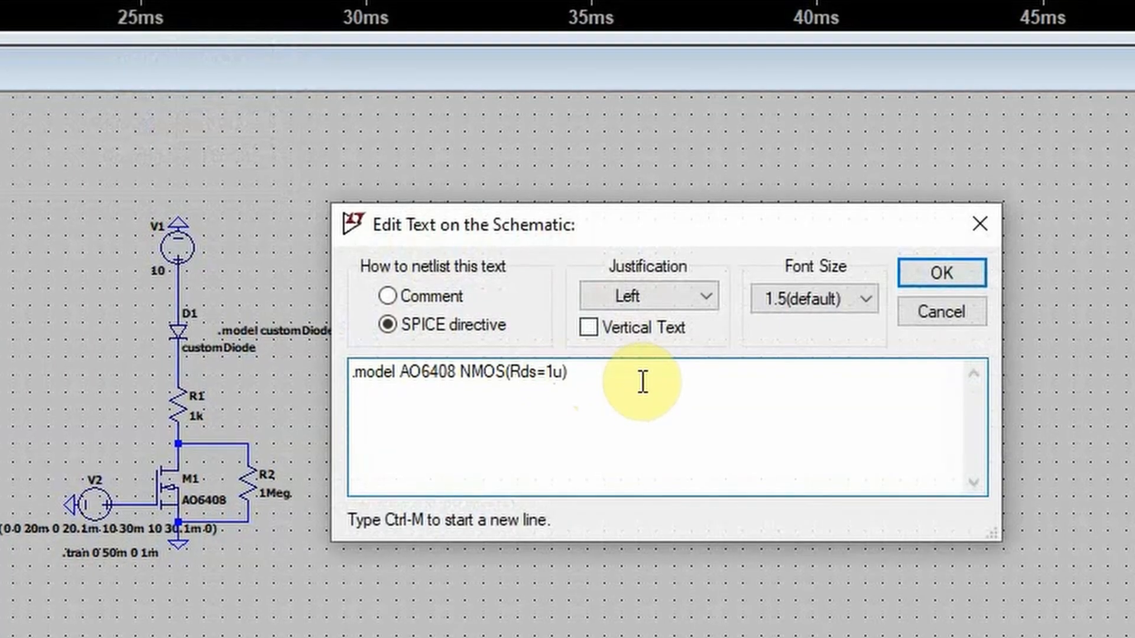
key(BackSpace)
key(BackSpace)
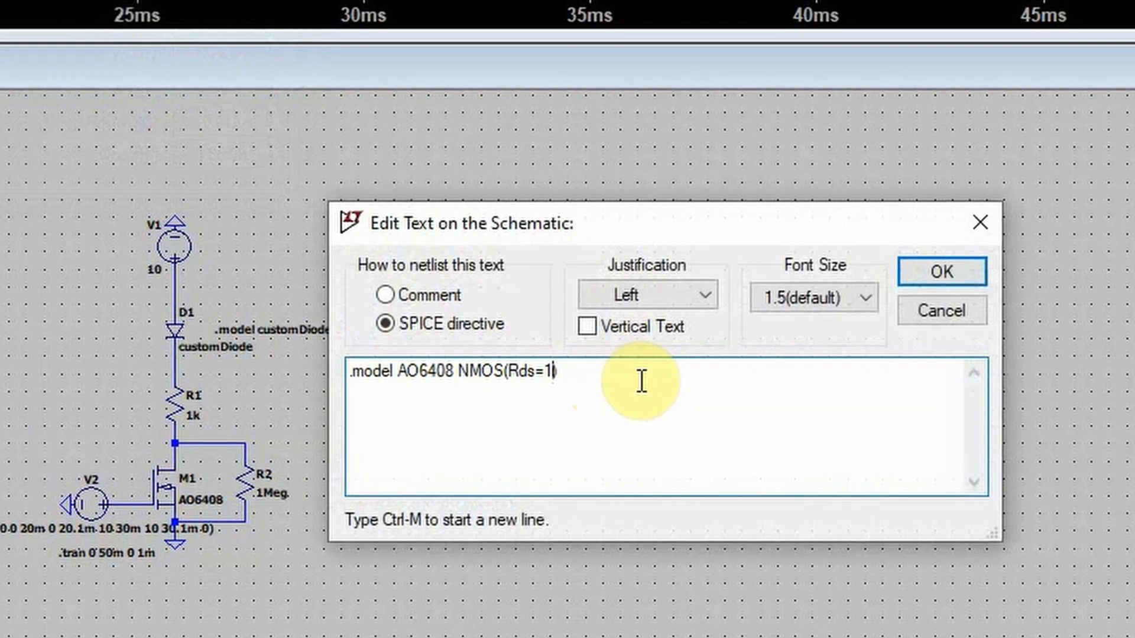
text(0.)
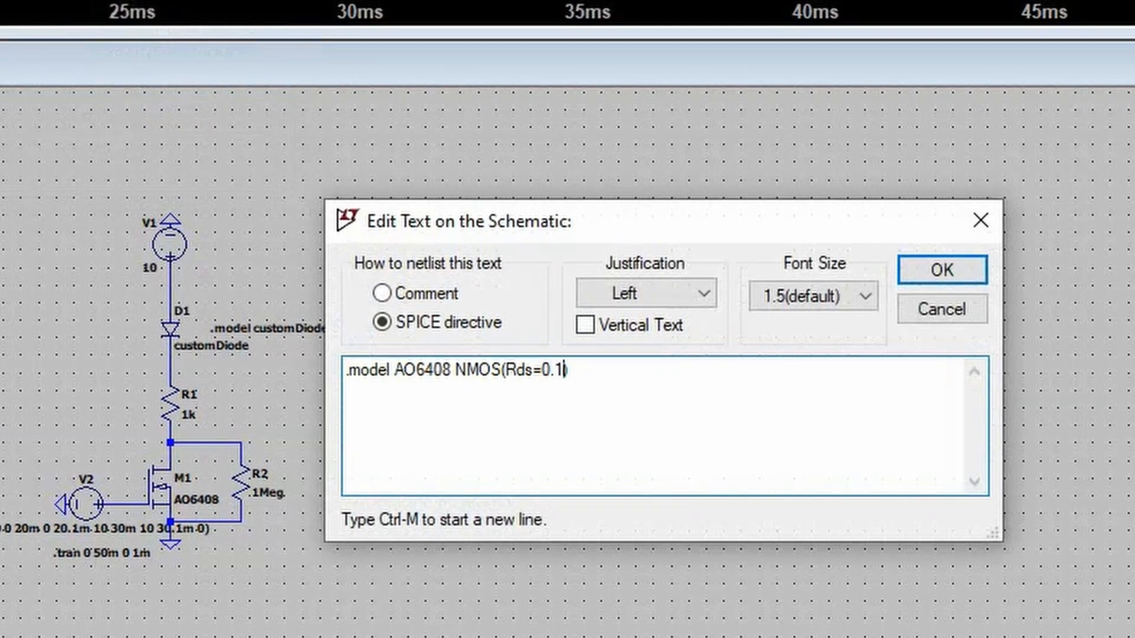
key(Return)
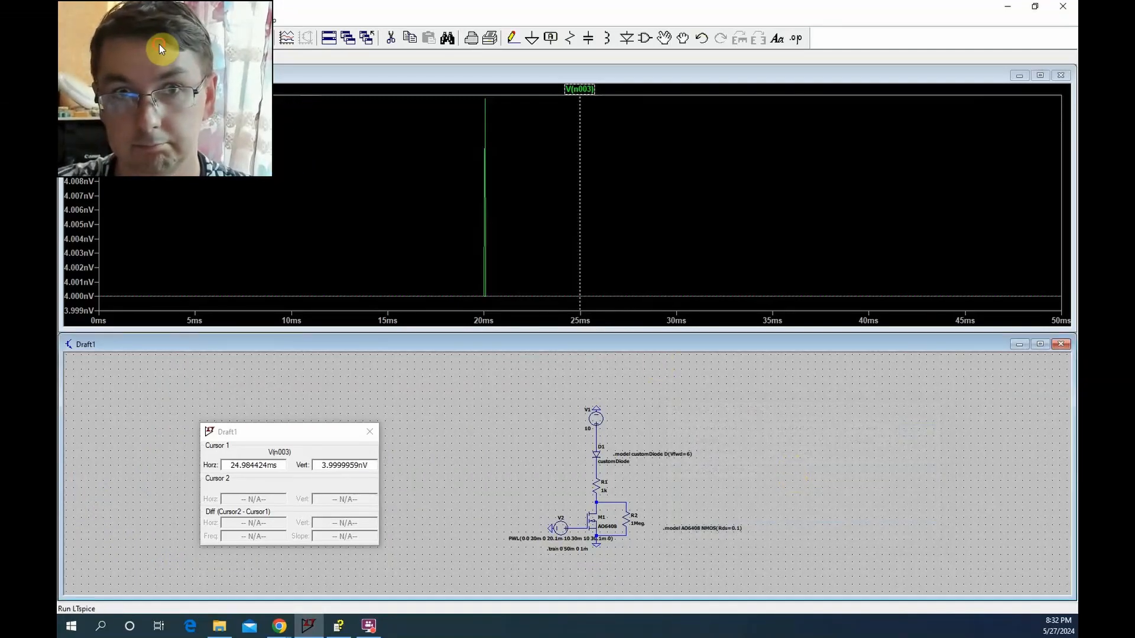
click(158, 44)
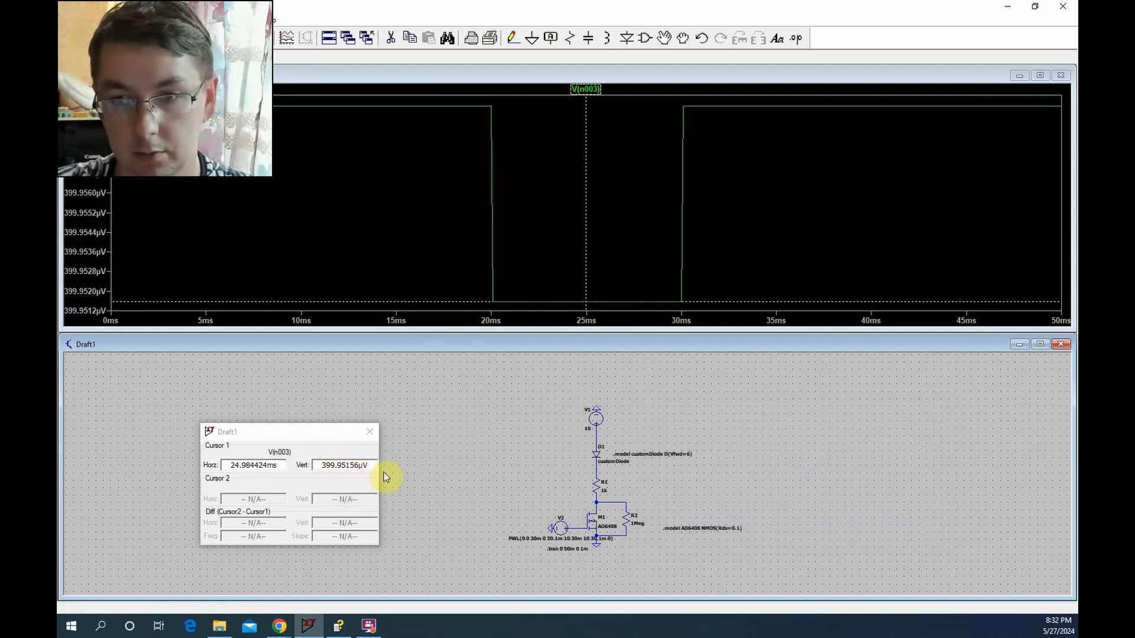
Set Rds to 1 in the AO6408 NMOS model directive and rerun the simulation
right_click(717, 527)
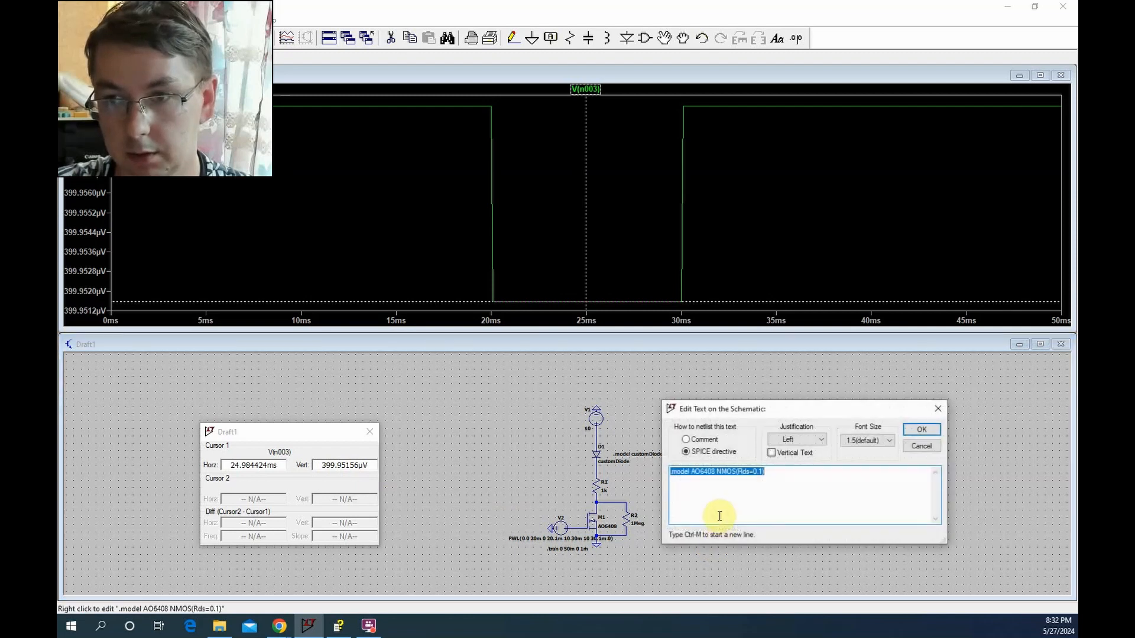
click(757, 472)
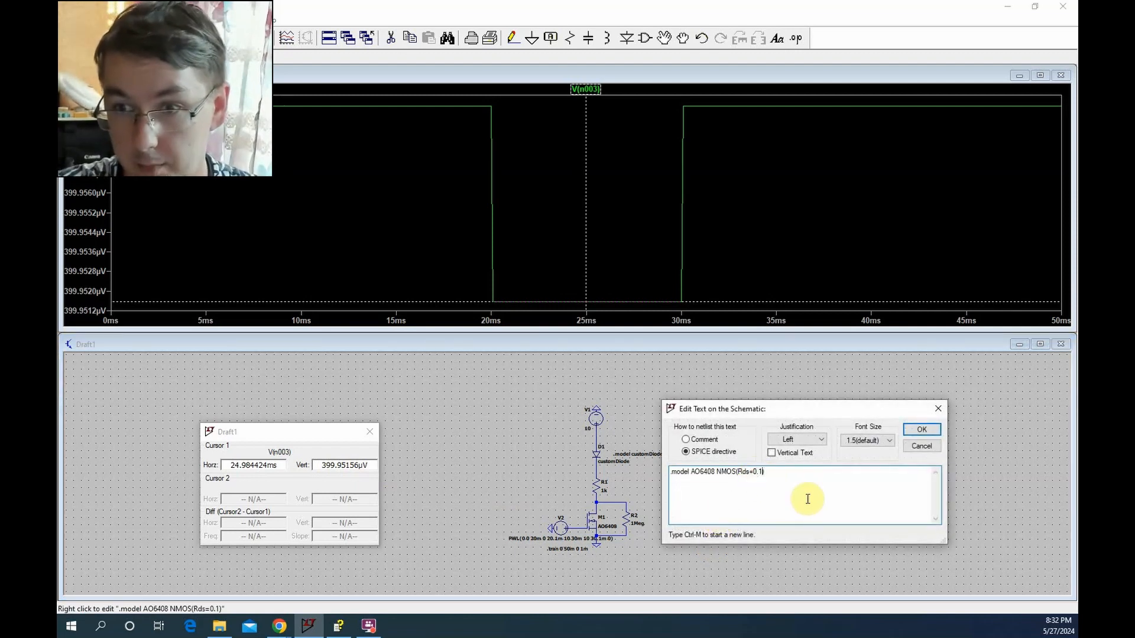
key(BackSpace)
key(BackSpace)
key(BackSpace)
key(BackSpace)
text(1))
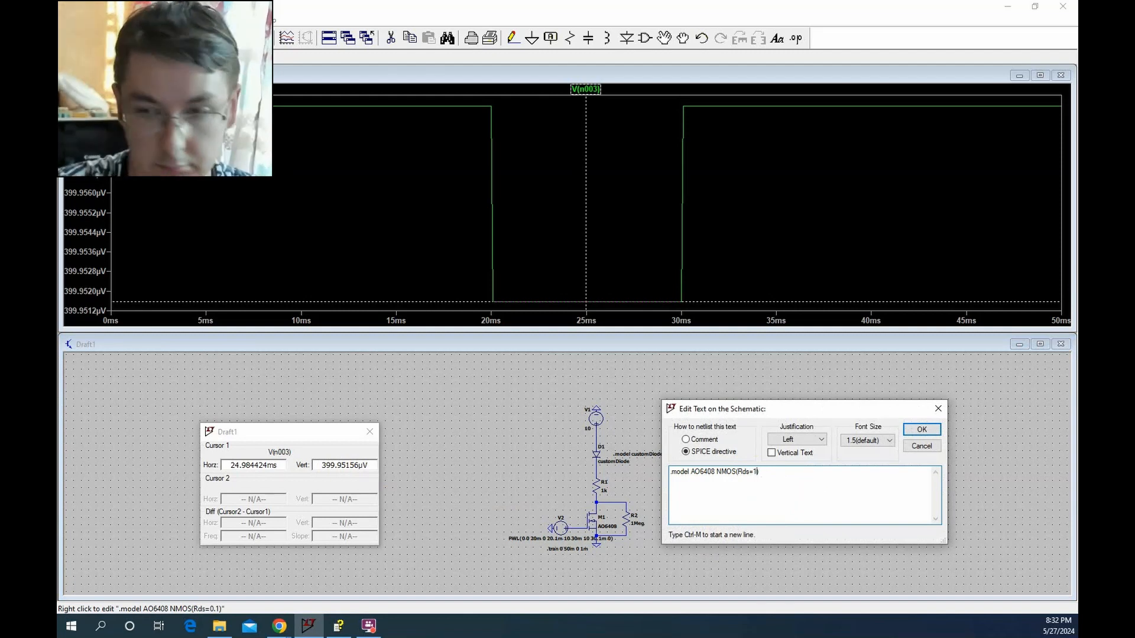
key(Return)
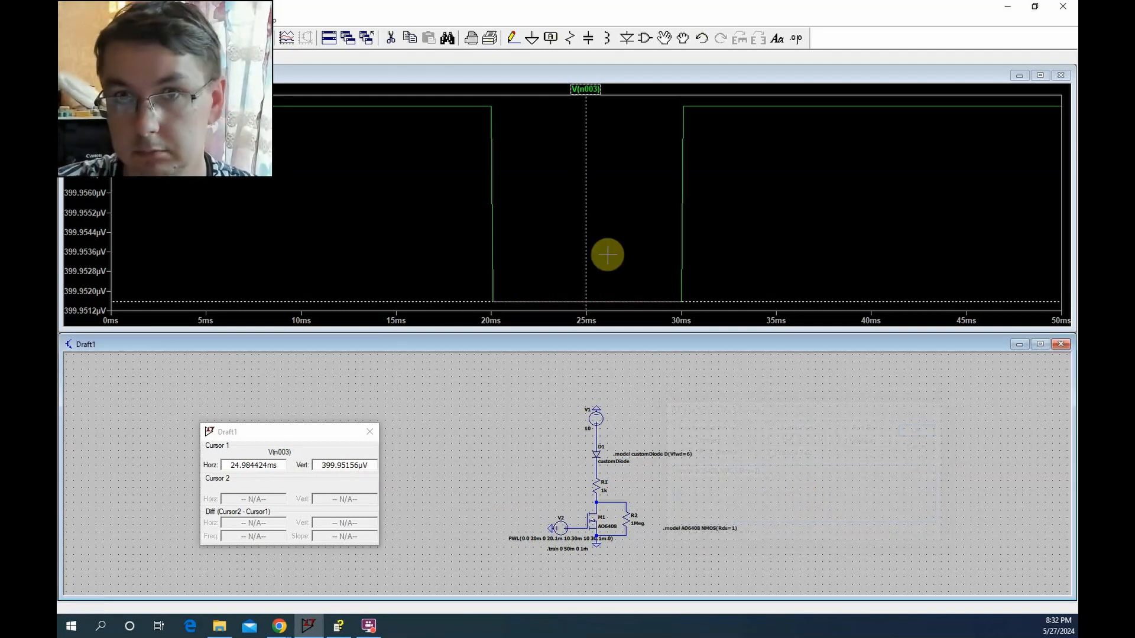
click(161, 40)
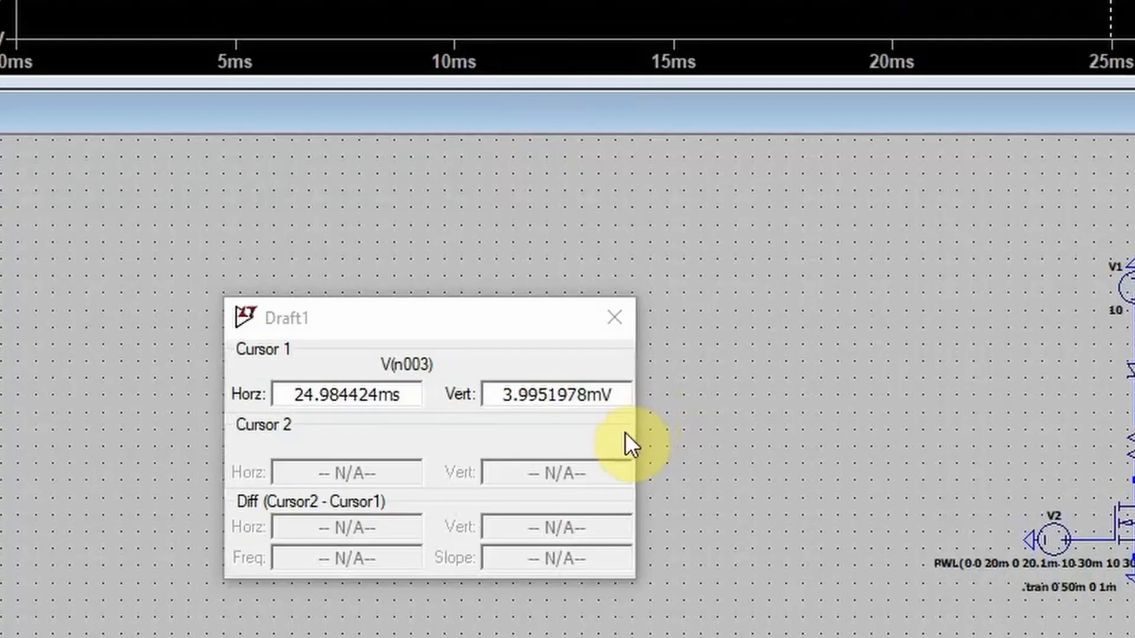